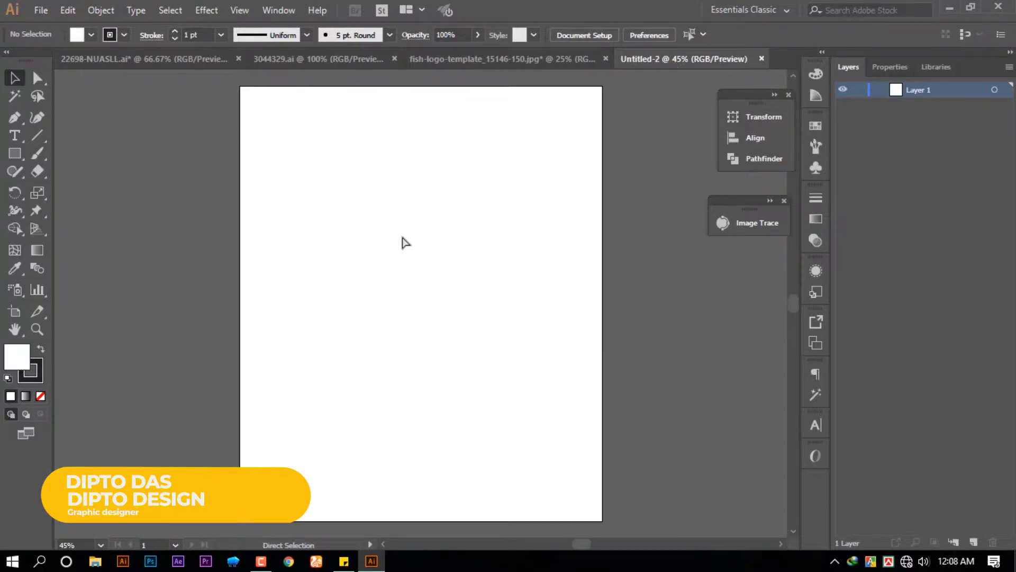
Paste the copied fish artwork onto the artboard and hide its group in Layer 1
key(ctrl+v)
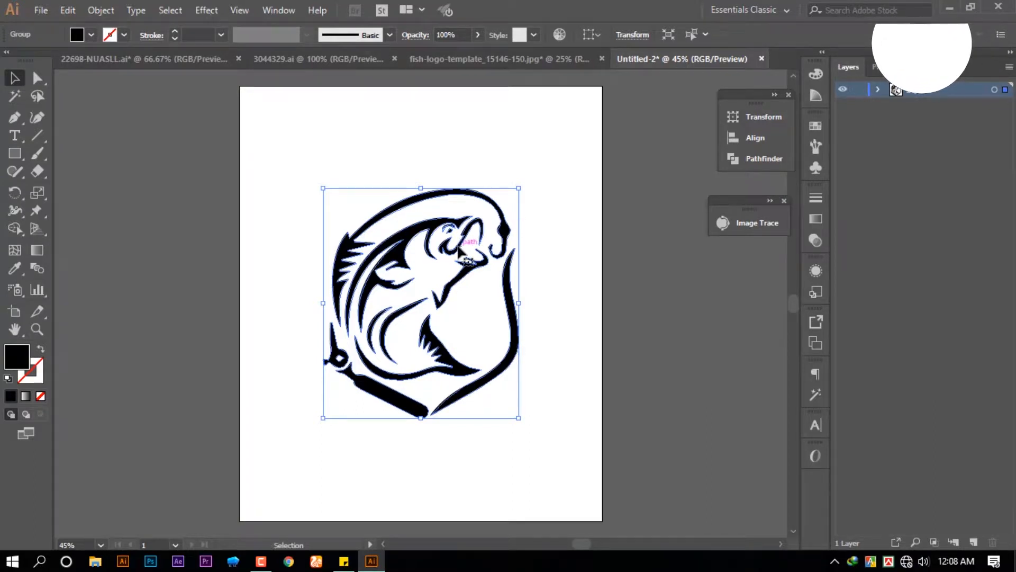
click(877, 89)
click(843, 106)
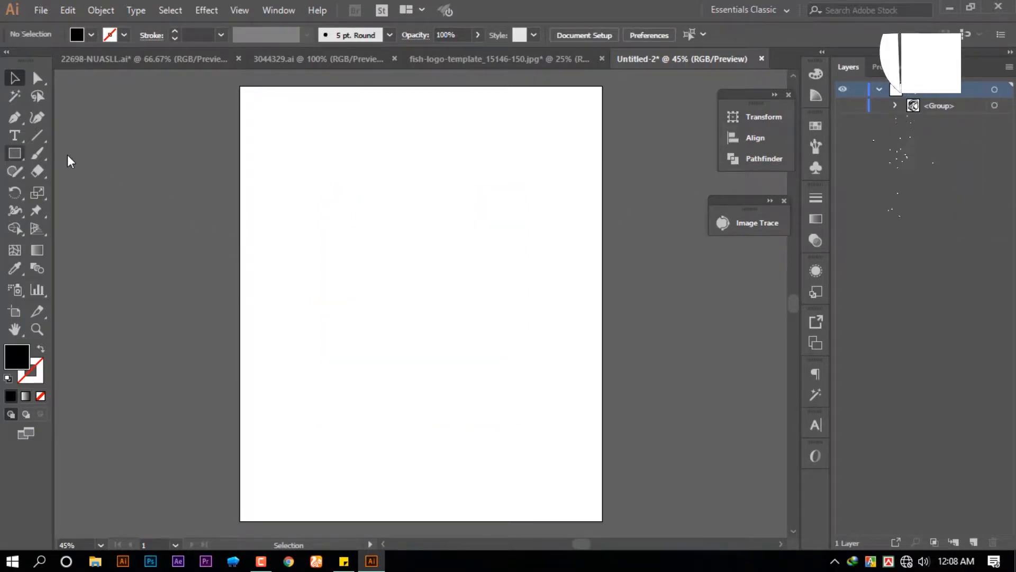
Draw a black rectangle covering the whole artboard and lock it as the background
key(m)
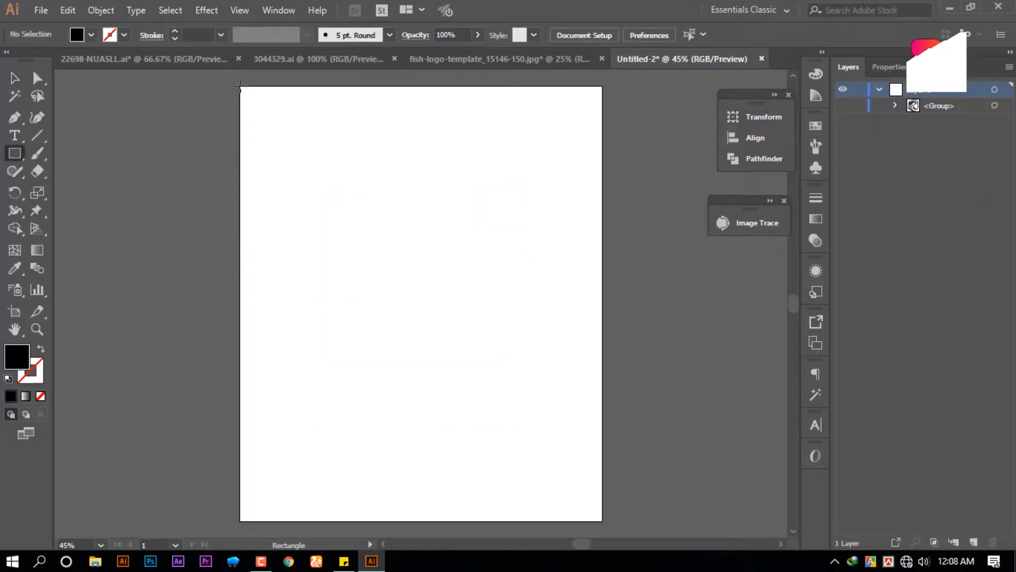
drag(240, 87, 600, 444)
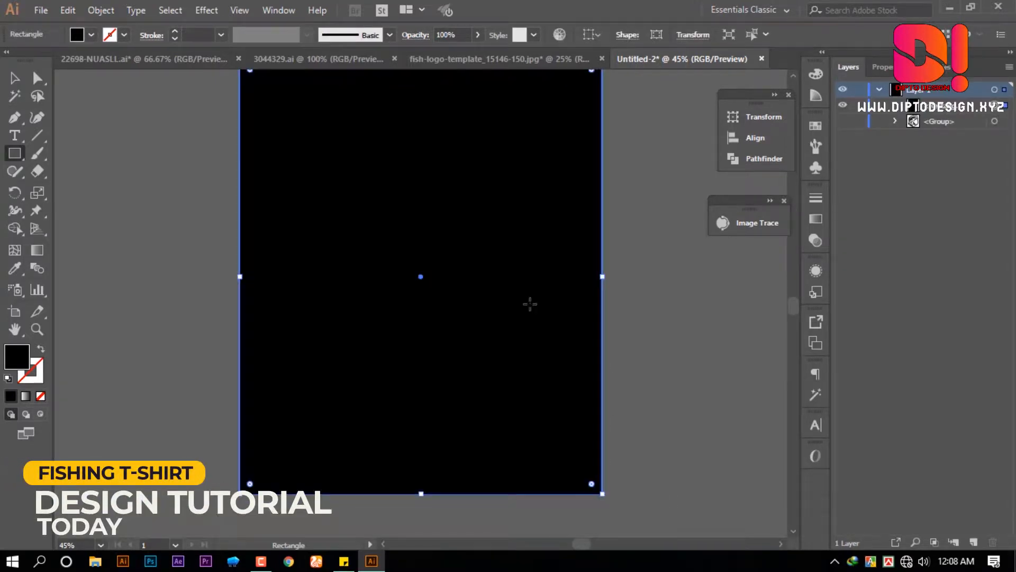
click(42, 82)
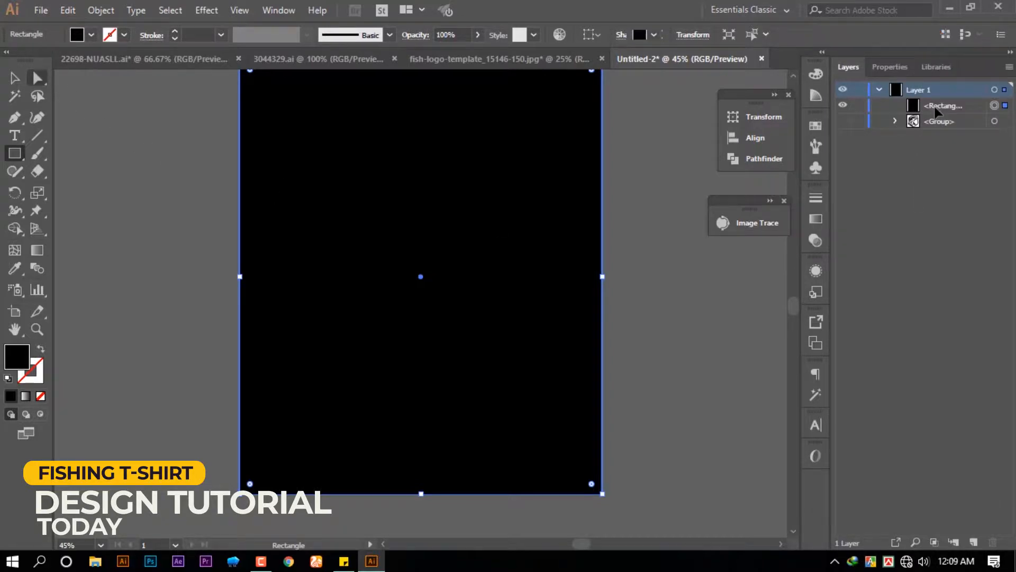
key(Return)
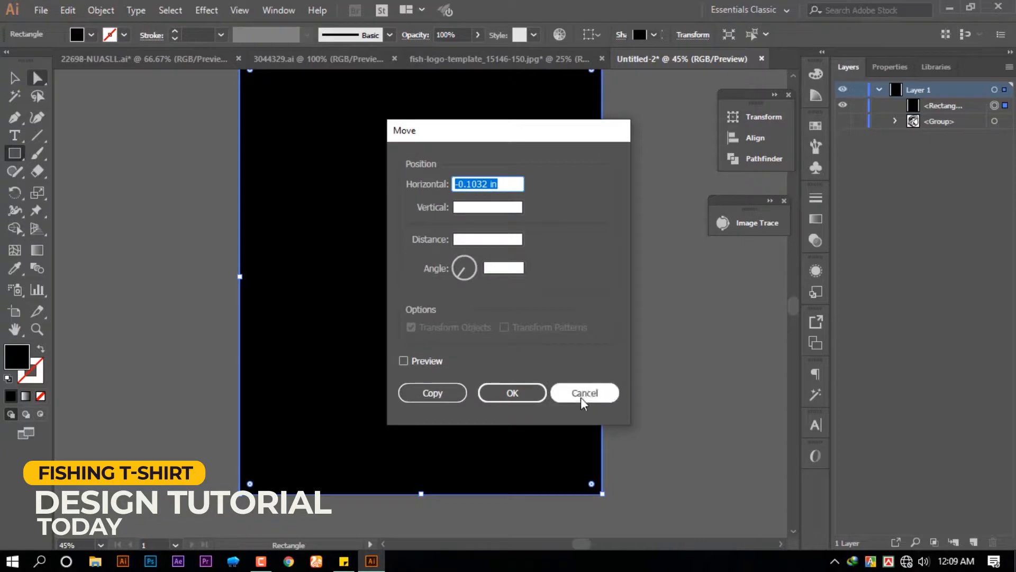
click(582, 400)
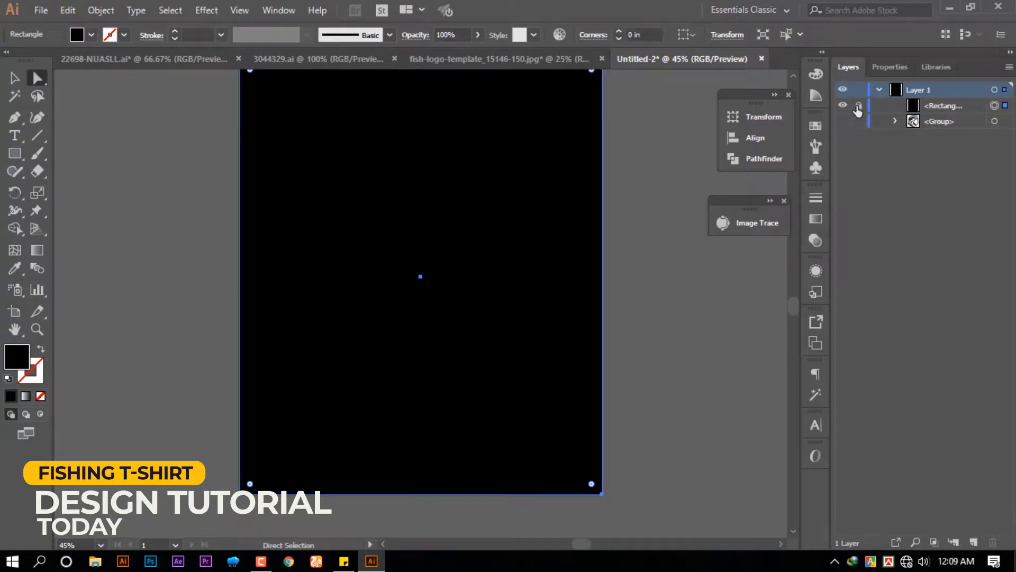
click(858, 109)
scroll(682, 199, up, 1)
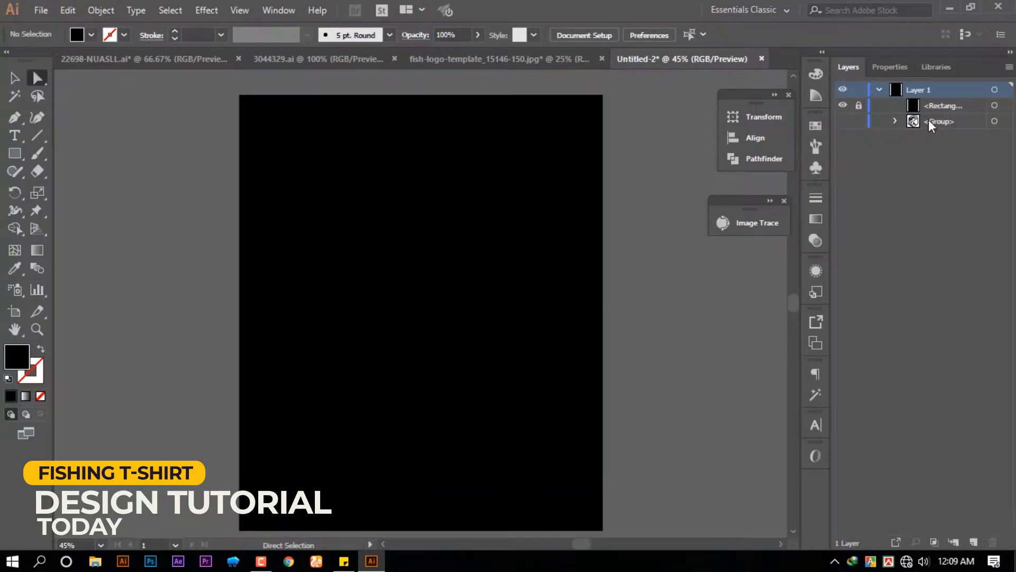
Move the fish group above the background rectangle and make it visible
drag(929, 120, 926, 109)
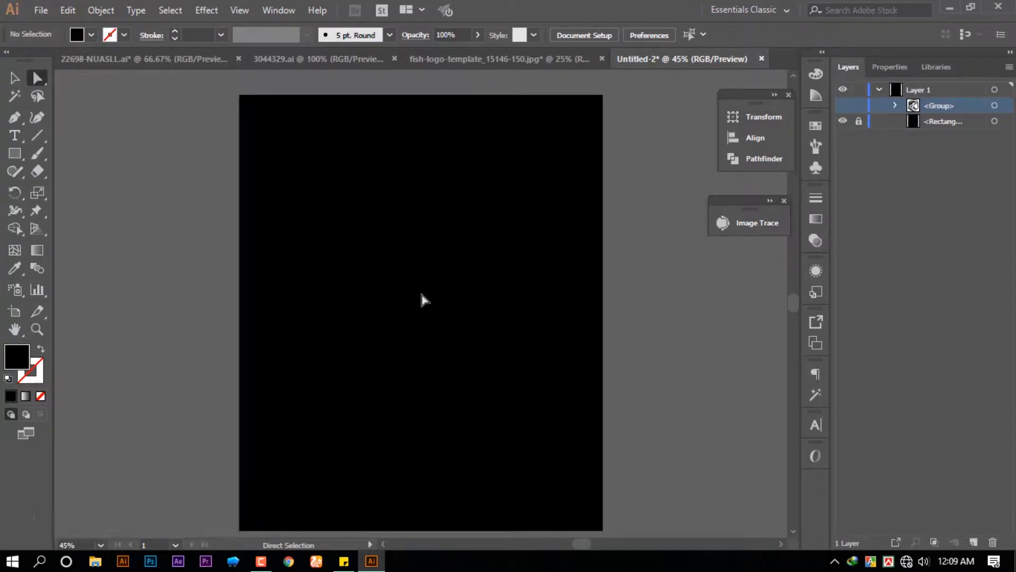
click(842, 106)
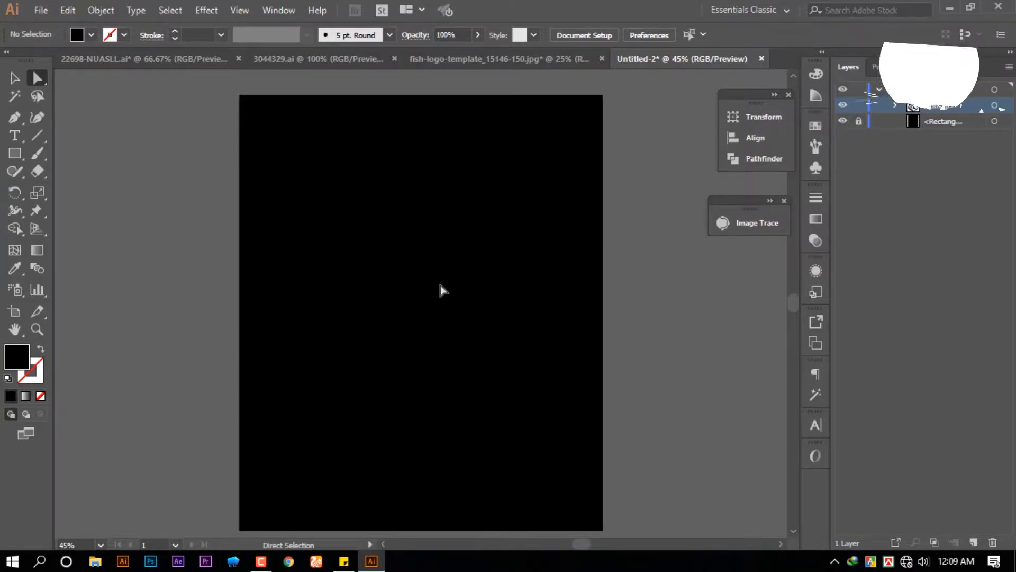
Fill the fish artwork with the off-white colour #FCFAFA
key(ctrl+a)
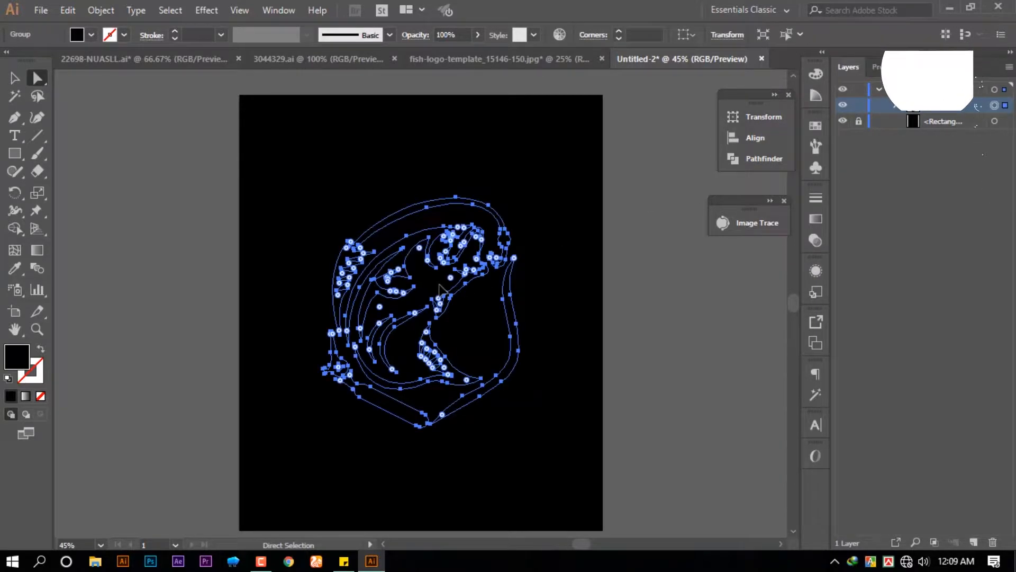
double_click(17, 357)
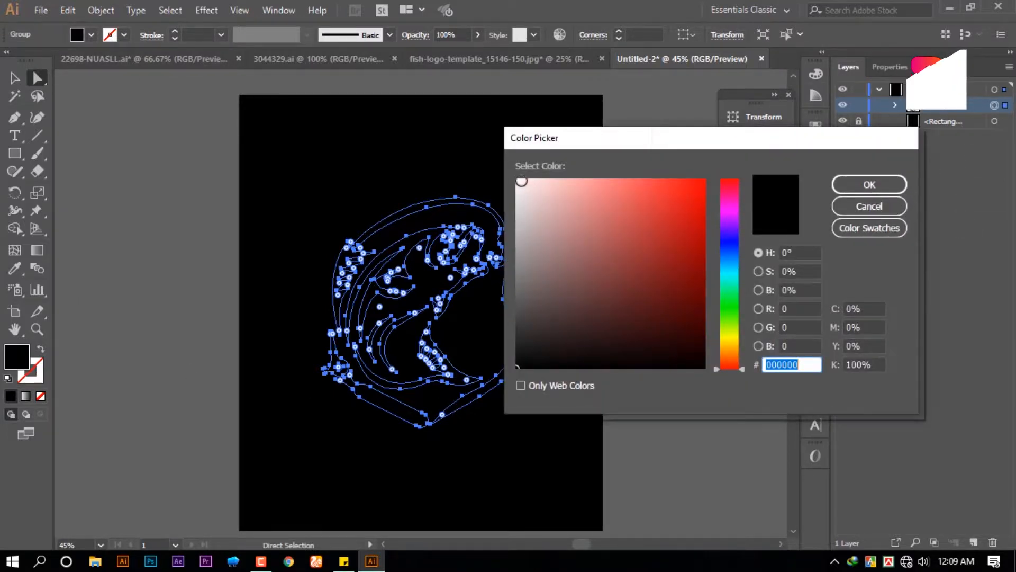
click(518, 180)
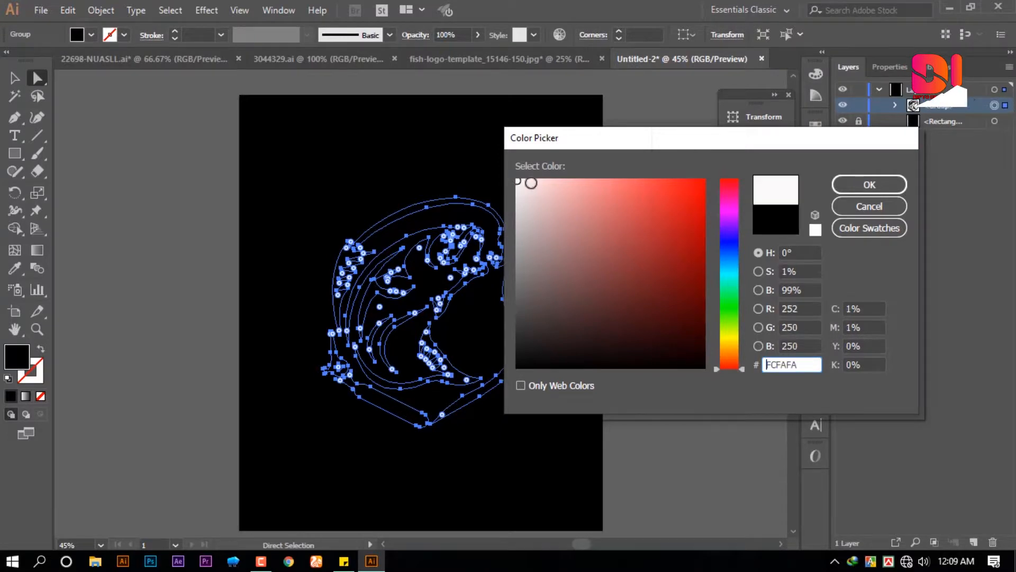
click(850, 192)
click(639, 373)
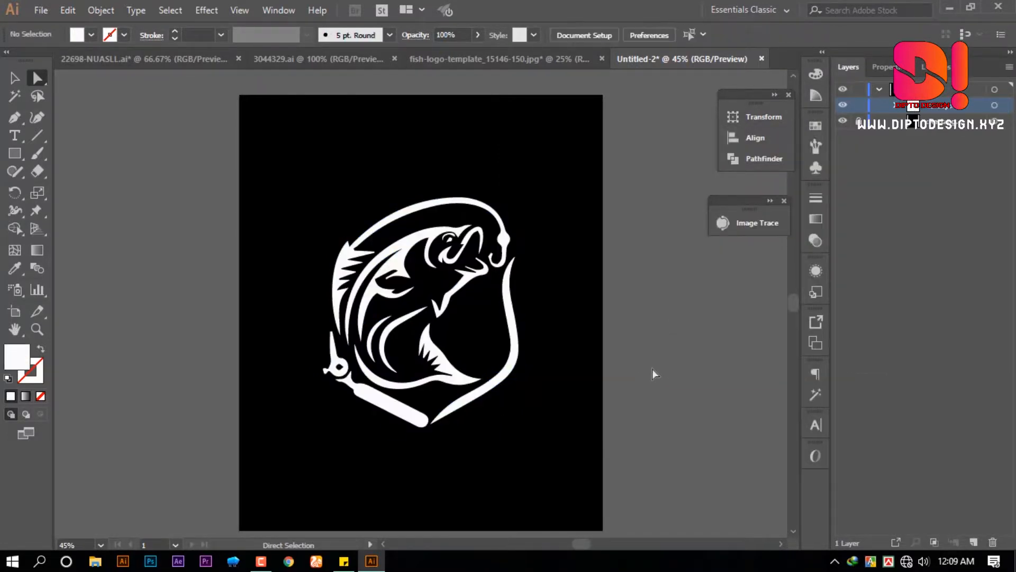
Scale the fish artwork down proportionally about its centre to a little over half its size
click(14, 79)
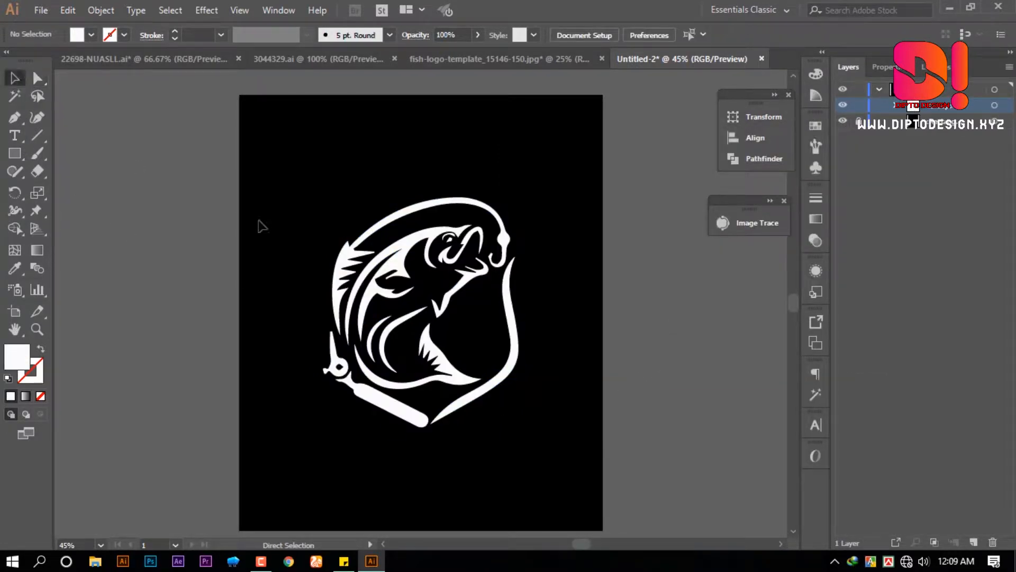
click(424, 327)
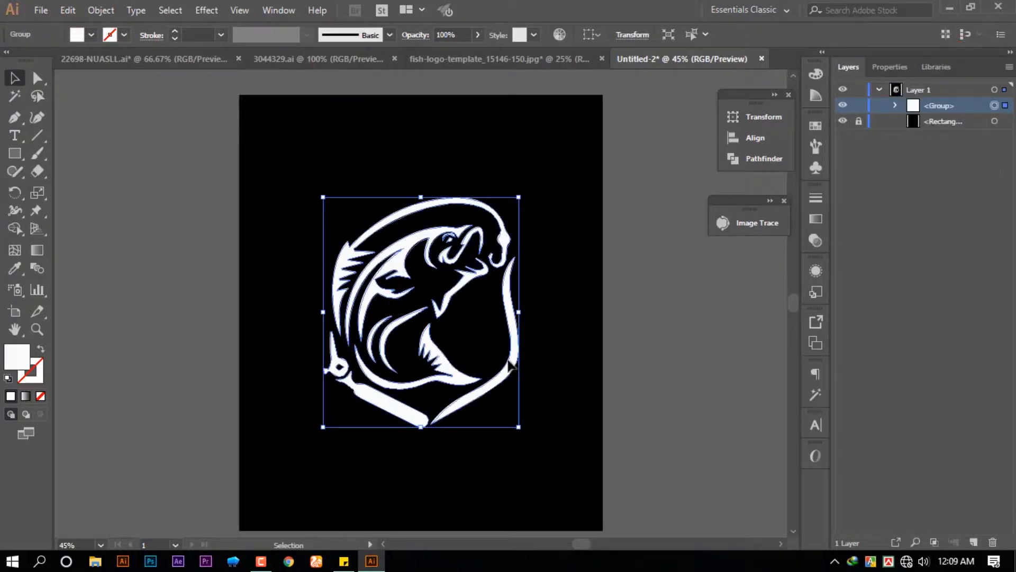
drag(511, 428, 478, 380)
click(167, 294)
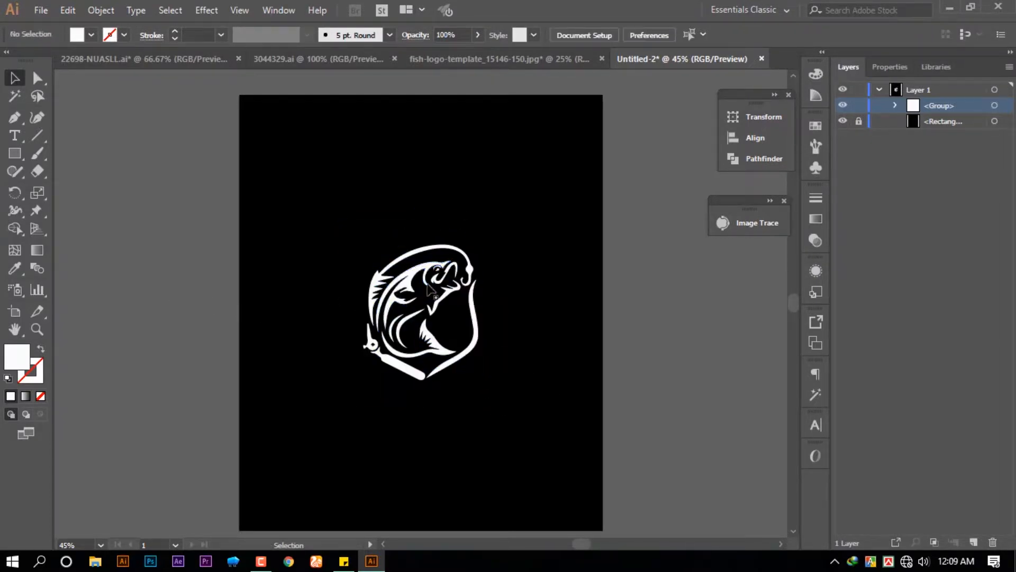
Move the fish artwork off the artboard to its left side and deselect it
drag(445, 286, 112, 301)
click(134, 296)
click(138, 297)
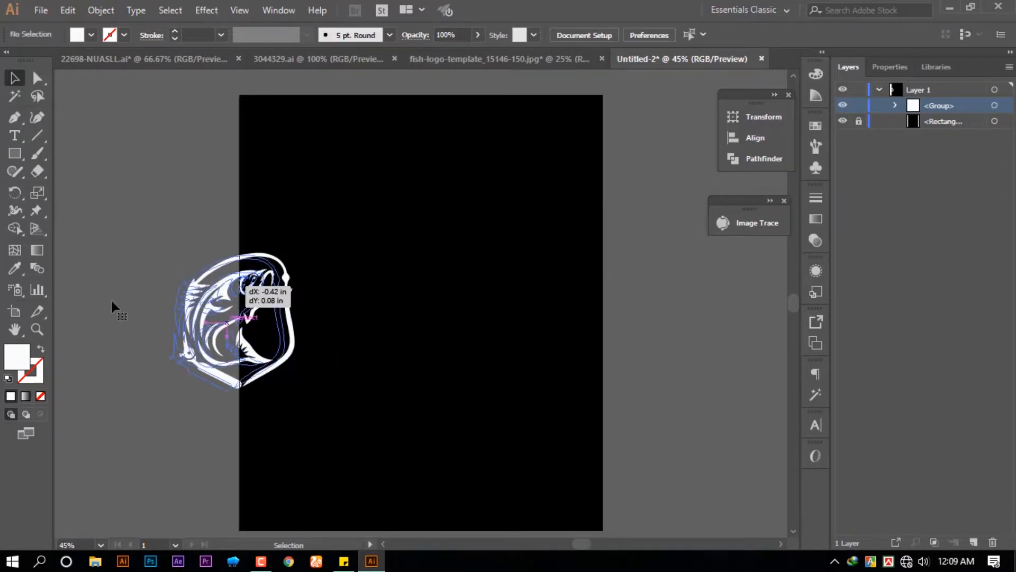
click(111, 301)
drag(231, 279, 229, 282)
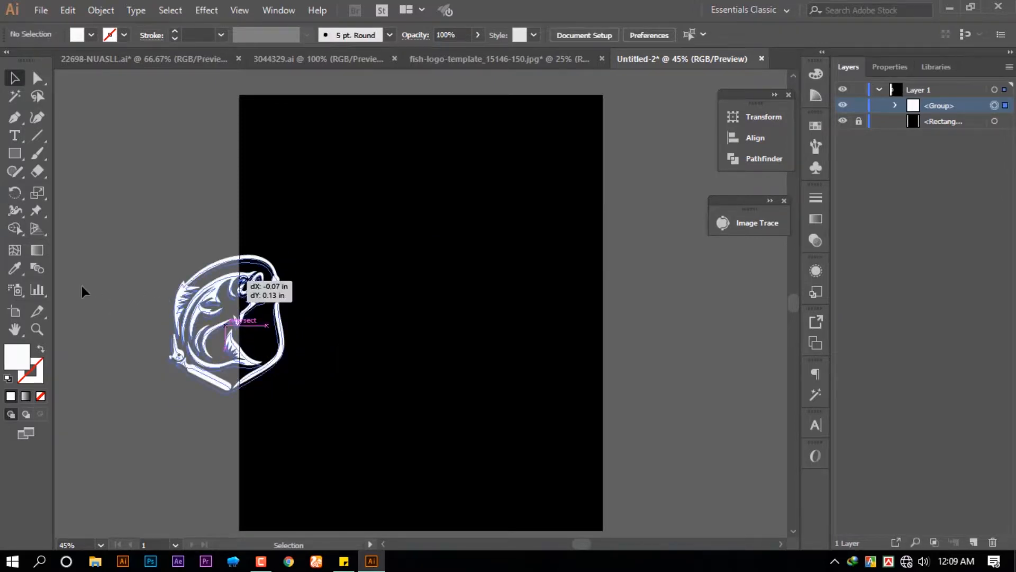
click(81, 286)
click(208, 311)
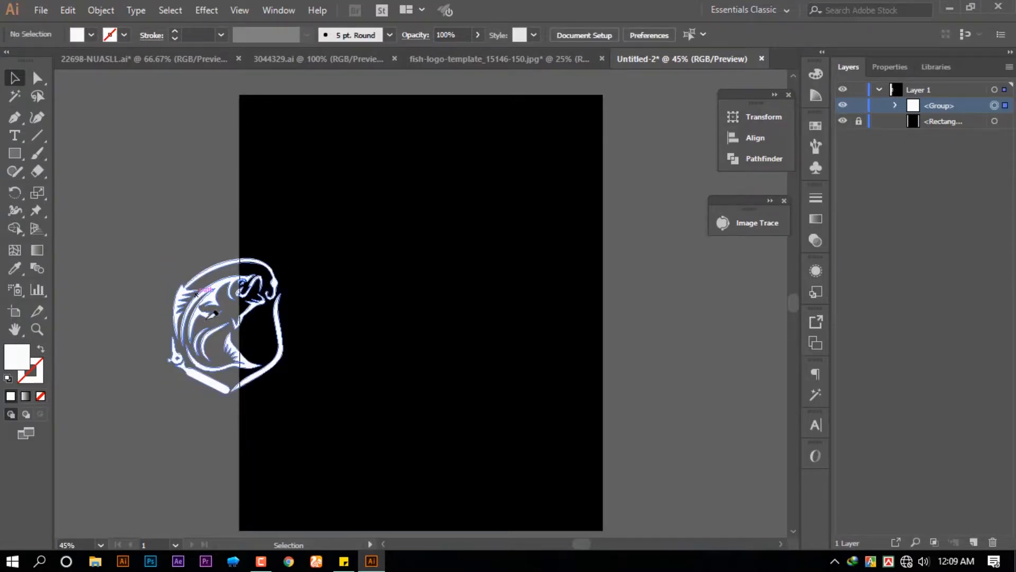
key(shift+k)
click(15, 78)
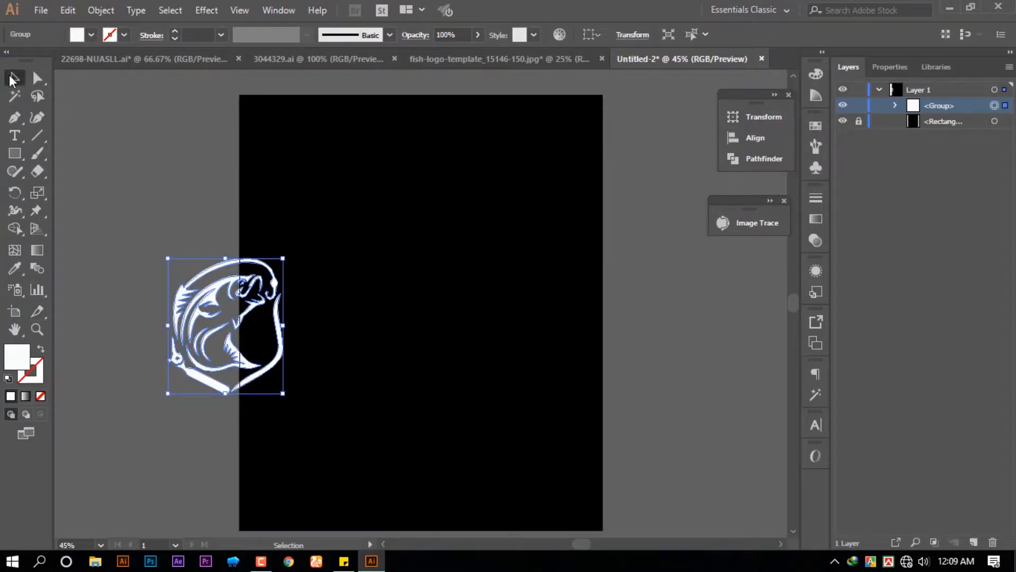
drag(255, 296, 187, 283)
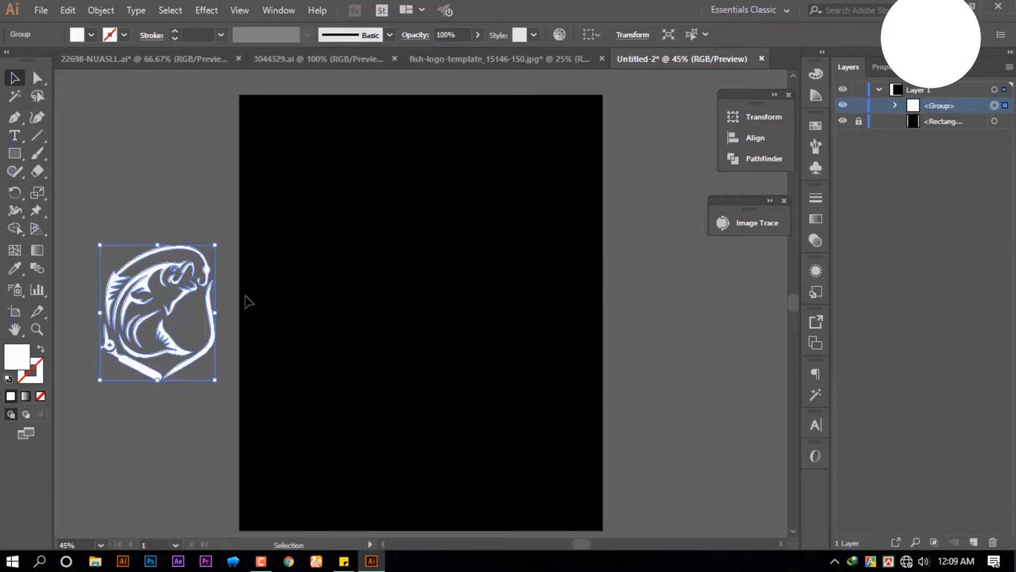
key(ctrl+shift+a)
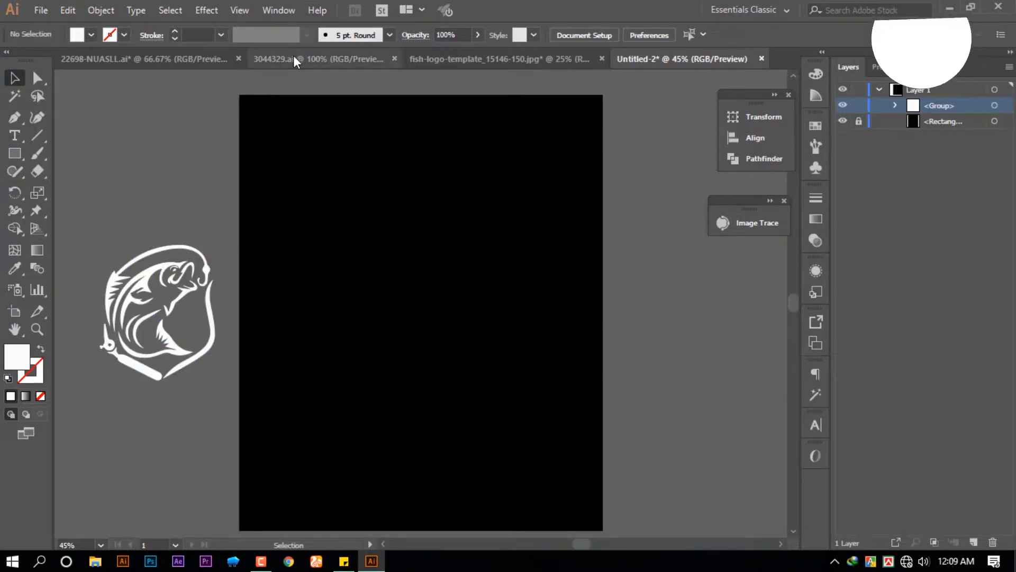
click(293, 56)
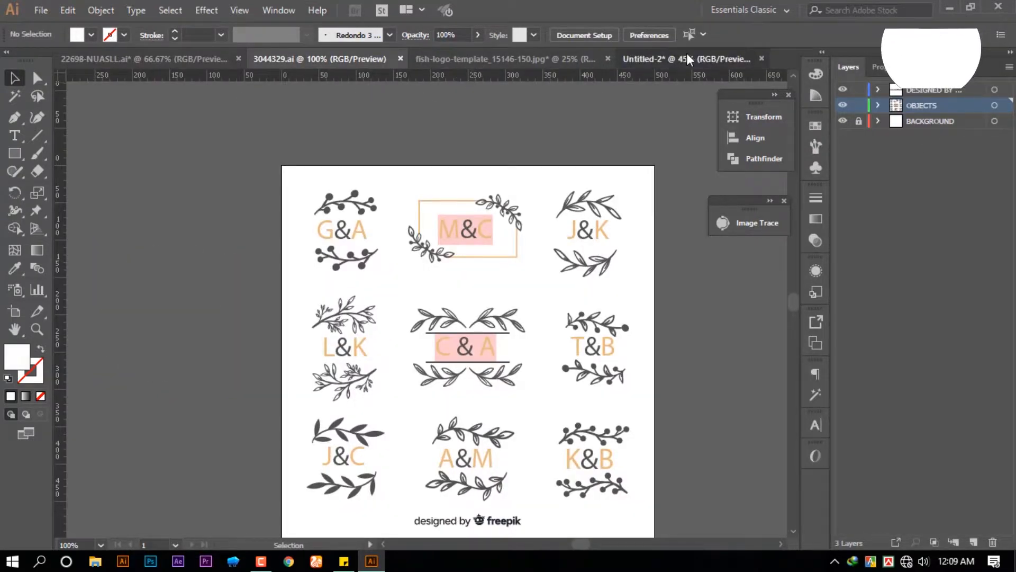
click(687, 56)
Place the 8-87155_circle-rope image from the Desktop near the artboard's right edge and enlarge it to about 11.64 in wide
click(41, 11)
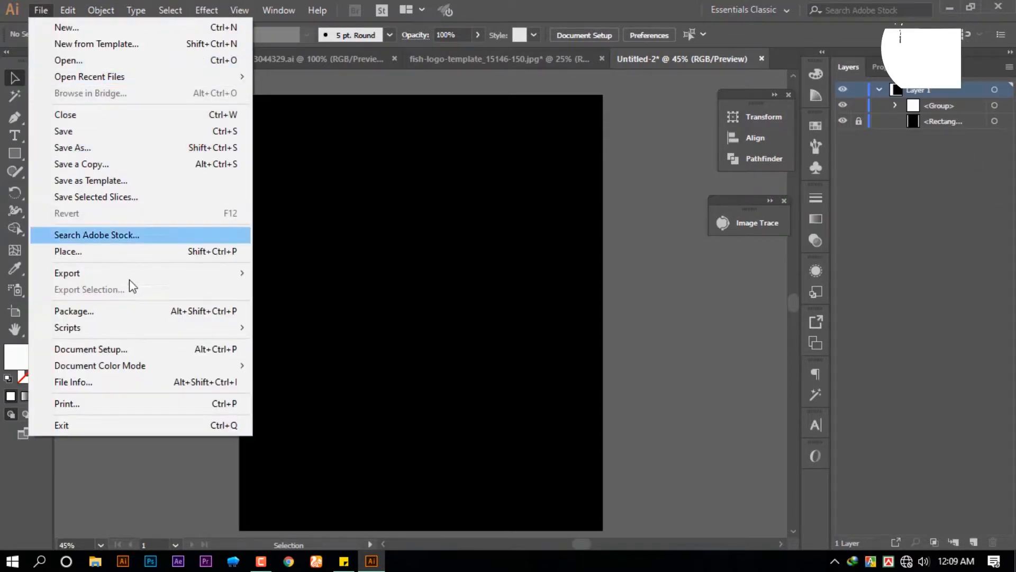
click(176, 249)
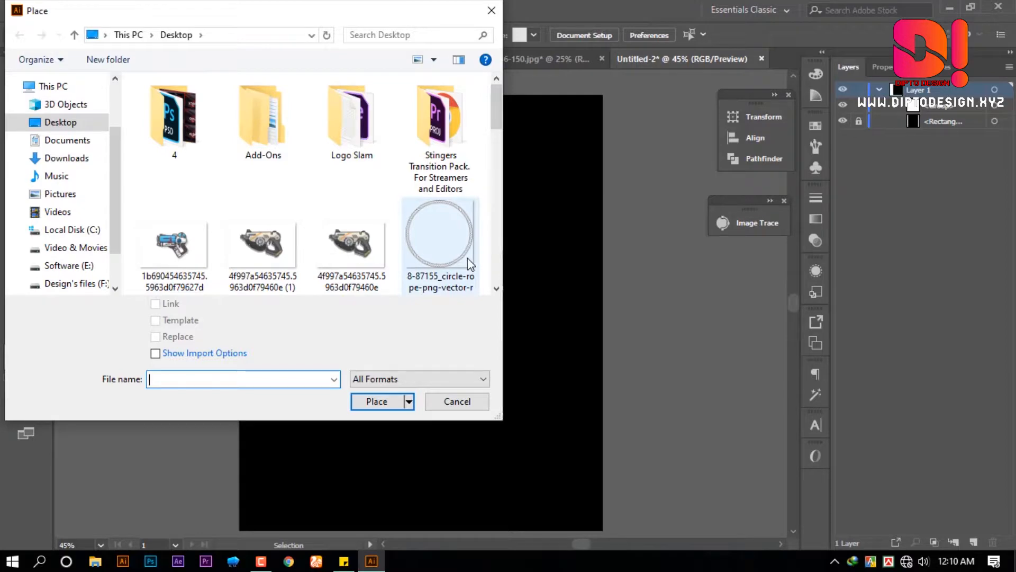
scroll(497, 243, down, 2)
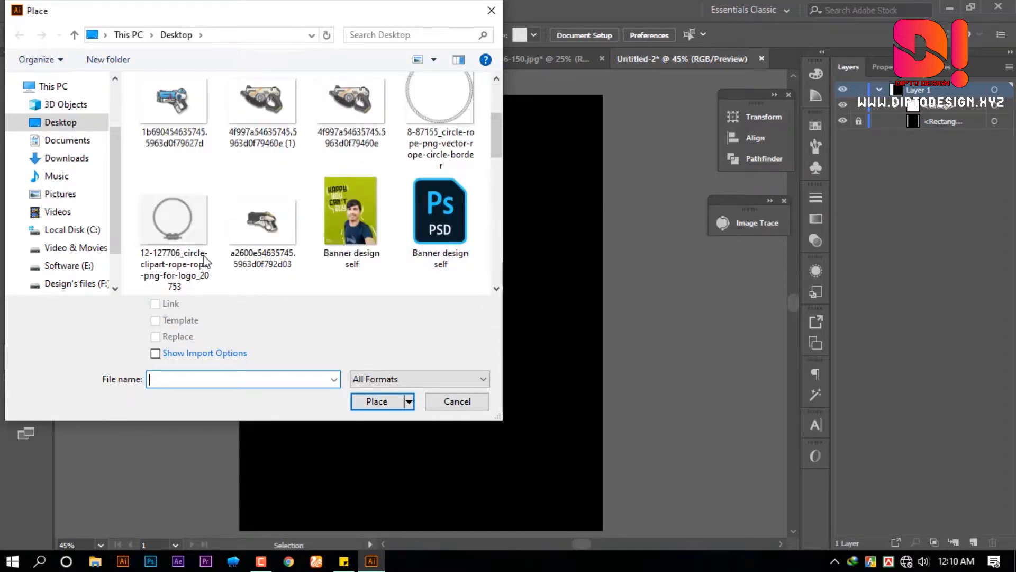
click(408, 120)
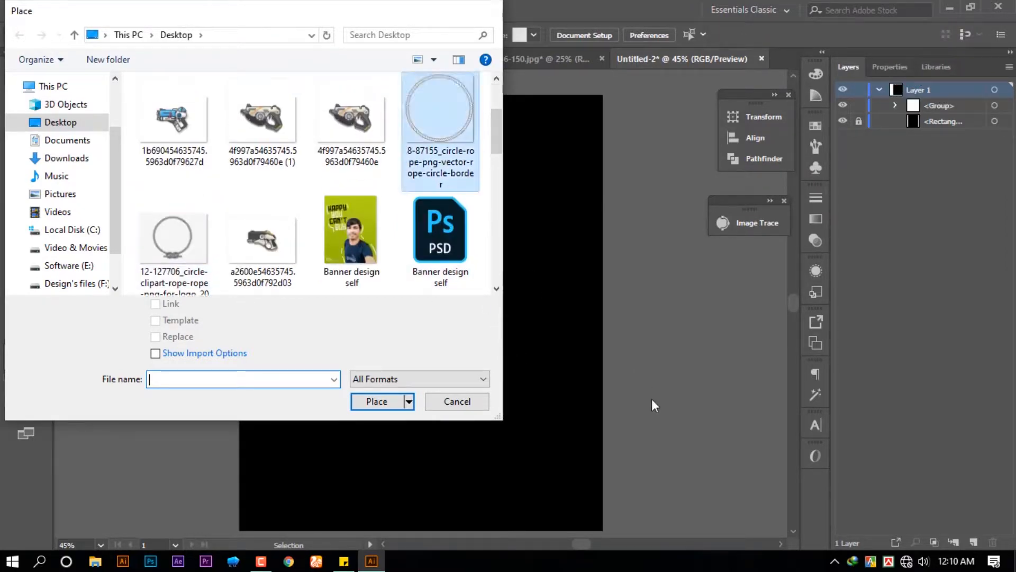
key(Escape)
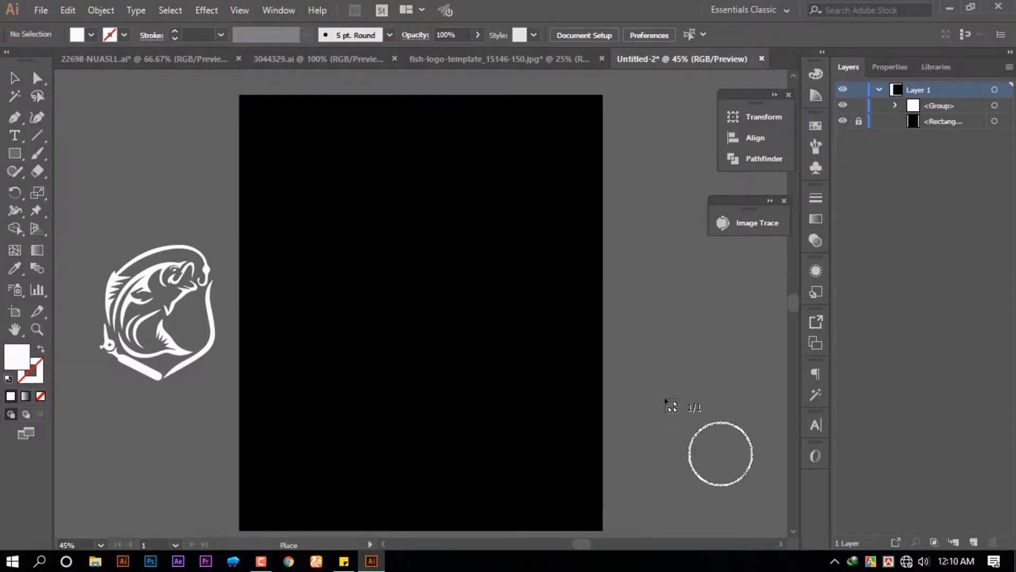
click(669, 374)
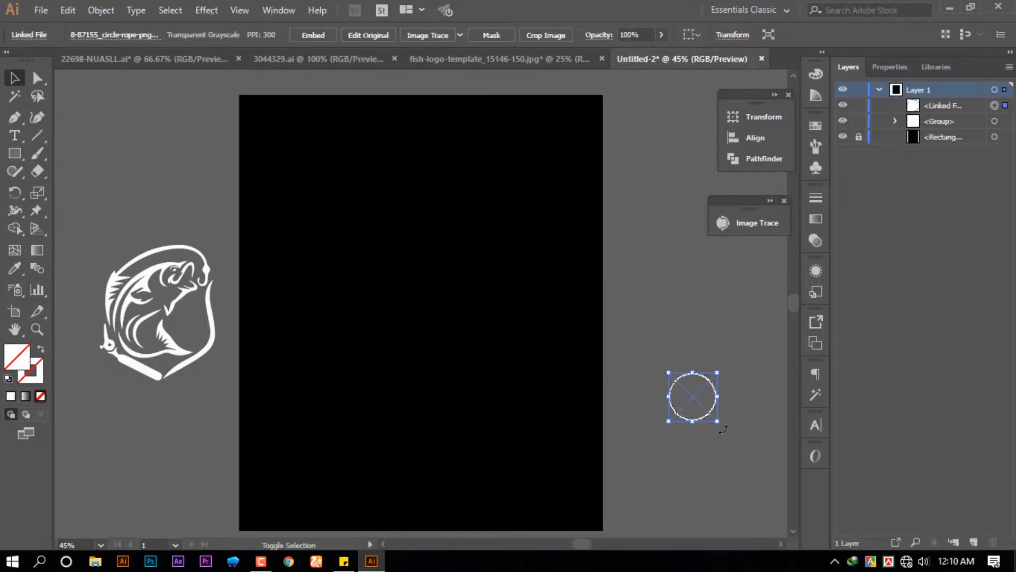
drag(723, 422, 766, 523)
drag(757, 450, 789, 433)
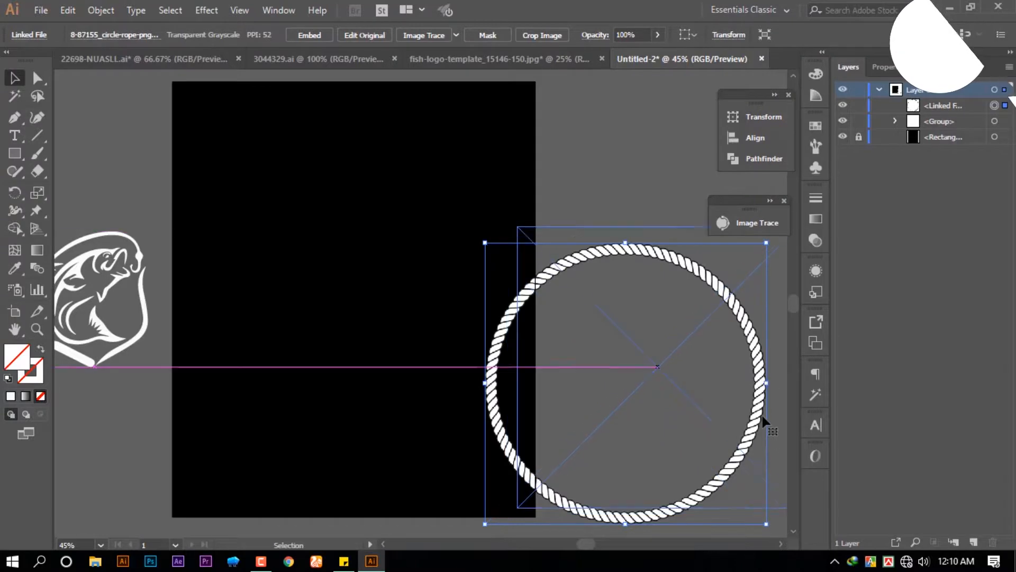
Image-trace the rope circle in Black and White mode with Ignore White enabled, then deselect it
click(748, 222)
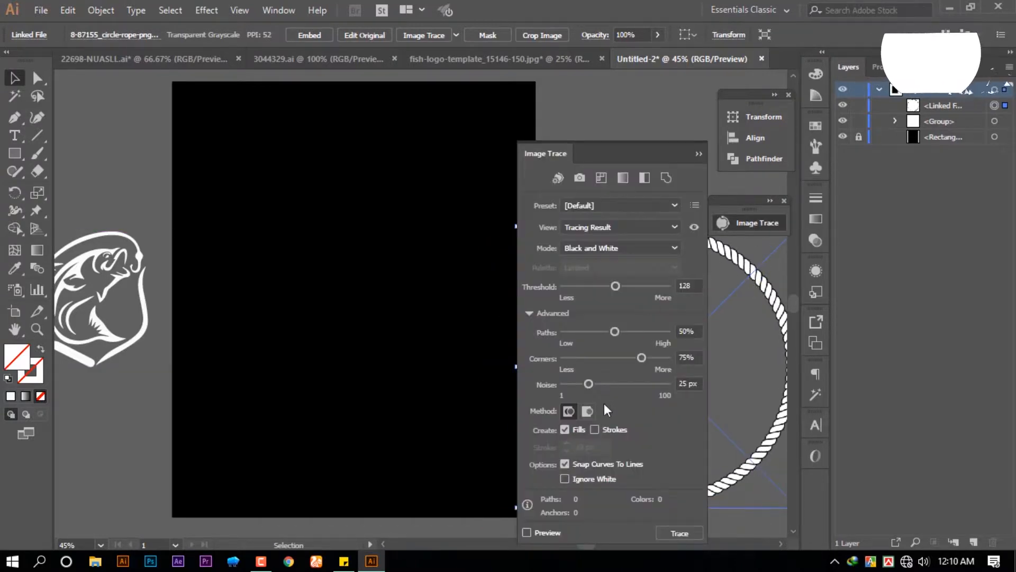
click(589, 478)
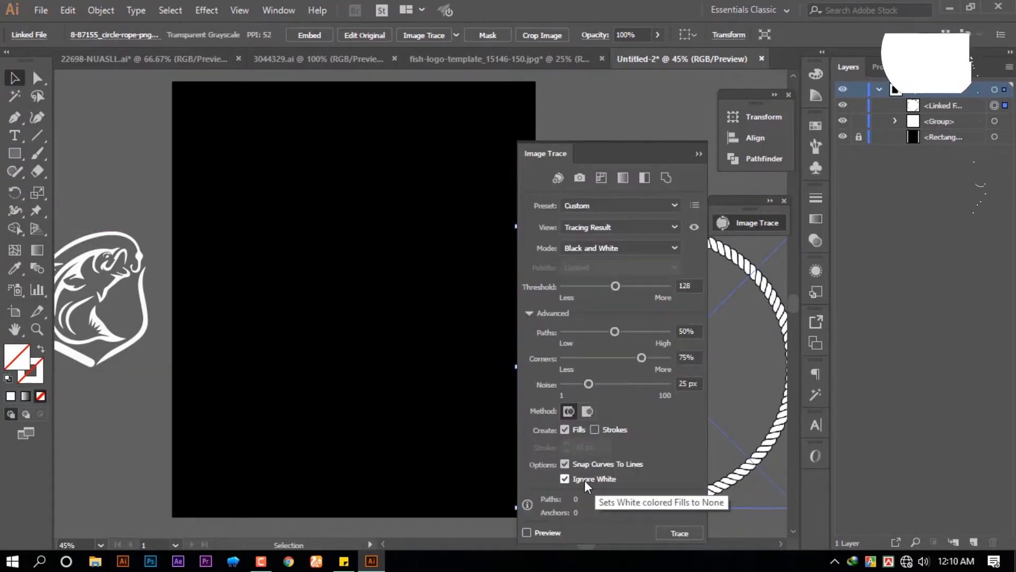
click(584, 480)
click(553, 531)
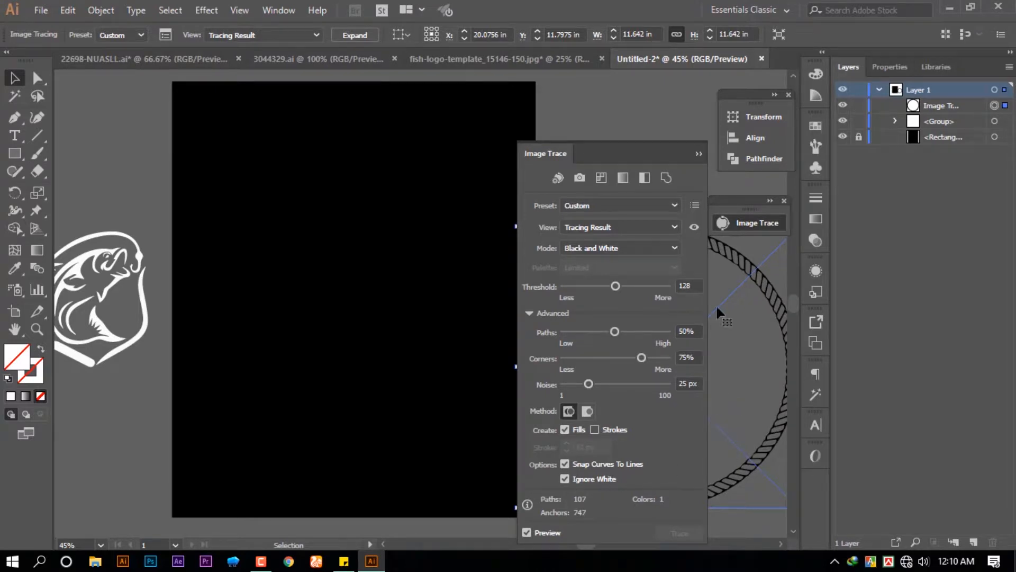
click(669, 97)
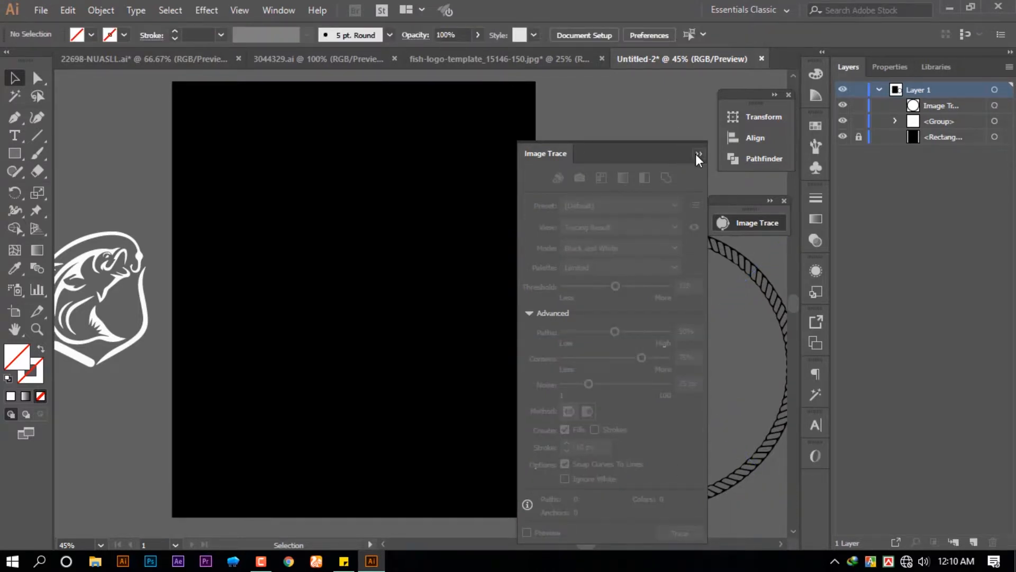
Try to recolour the traced rope circle white by sampling the fish artwork with the Eyedropper
click(699, 155)
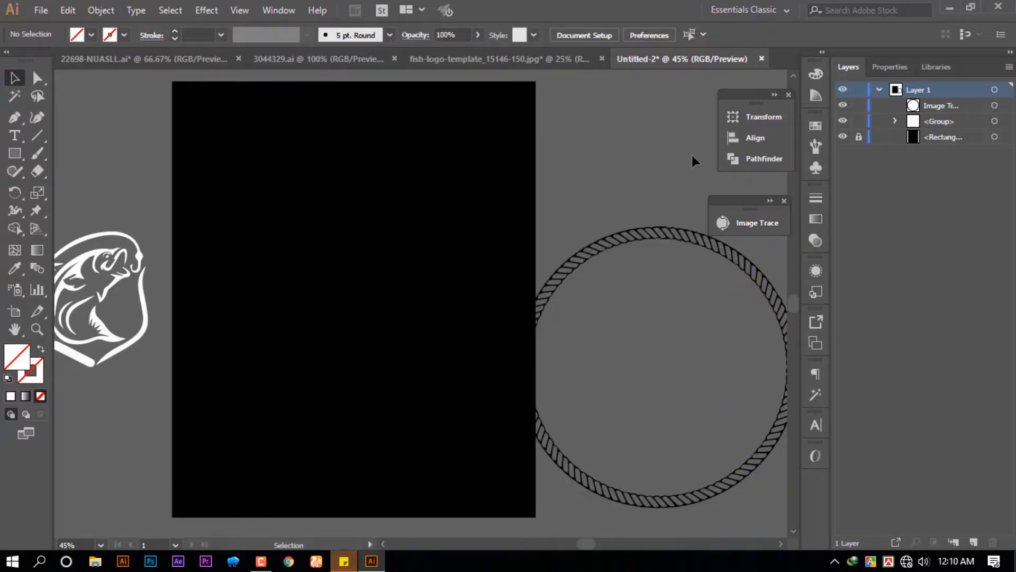
click(675, 234)
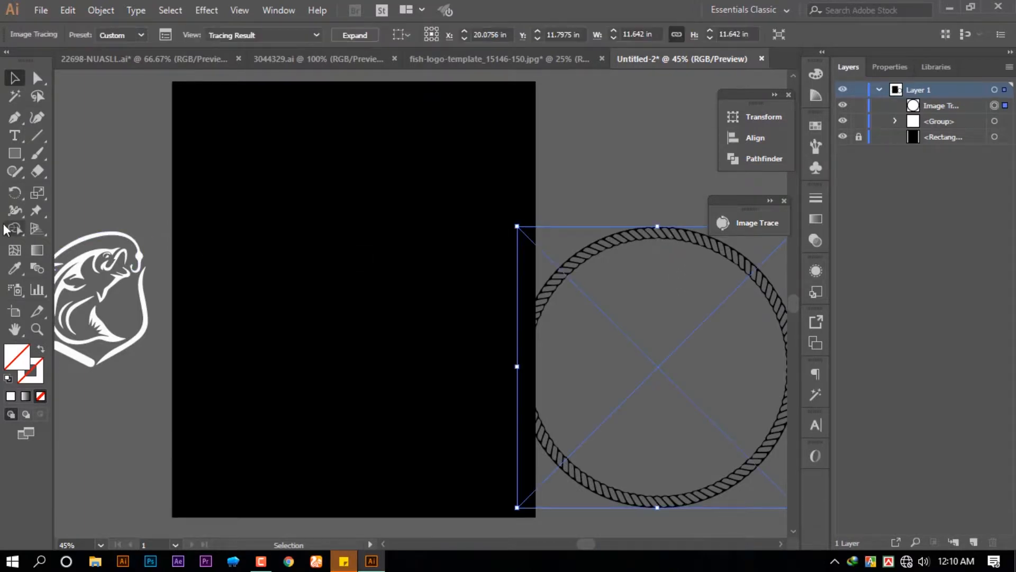
click(15, 267)
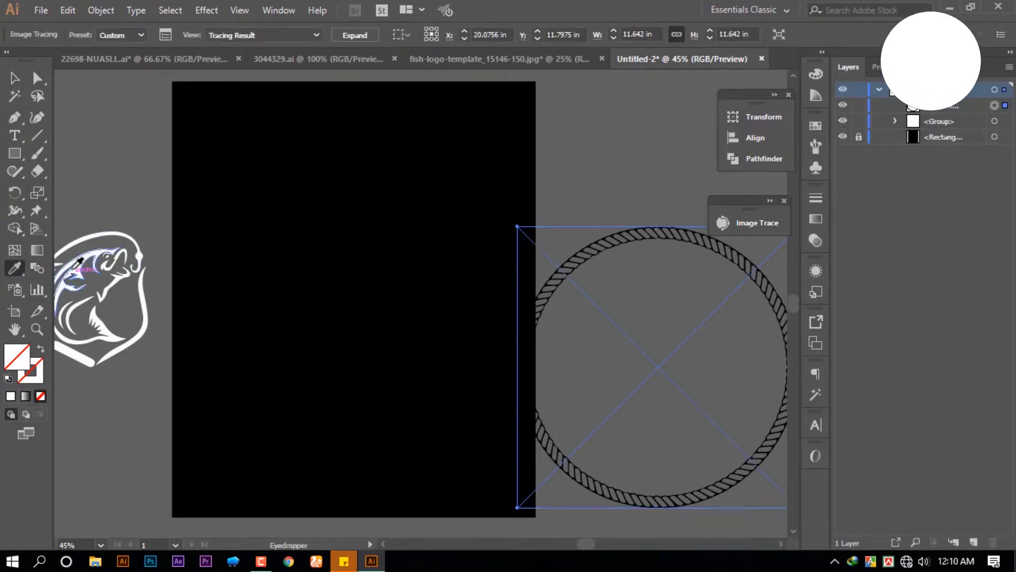
click(81, 267)
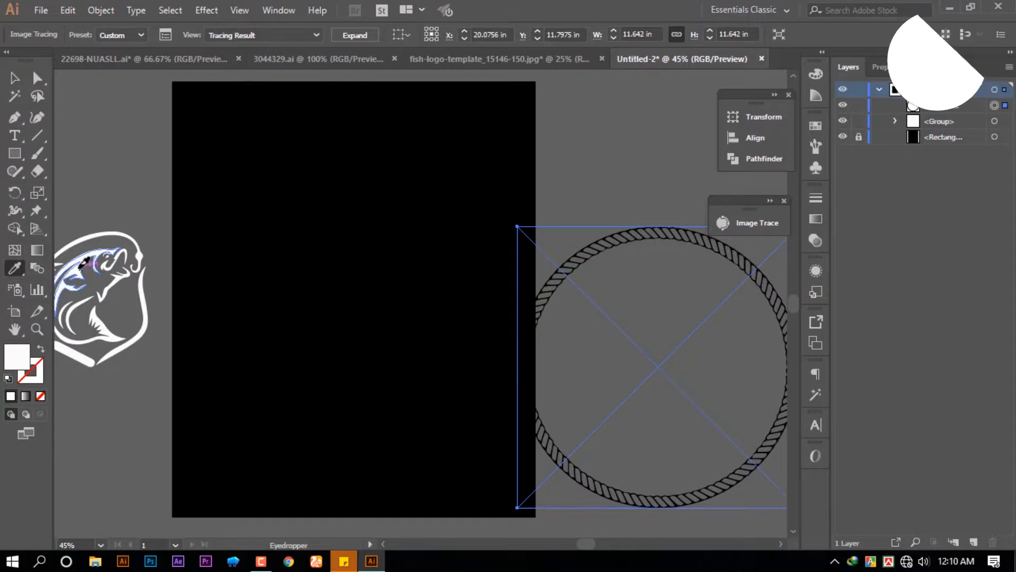
Expand the traced rope circle into paths and fill it with the white sampled from the fish artwork
click(37, 78)
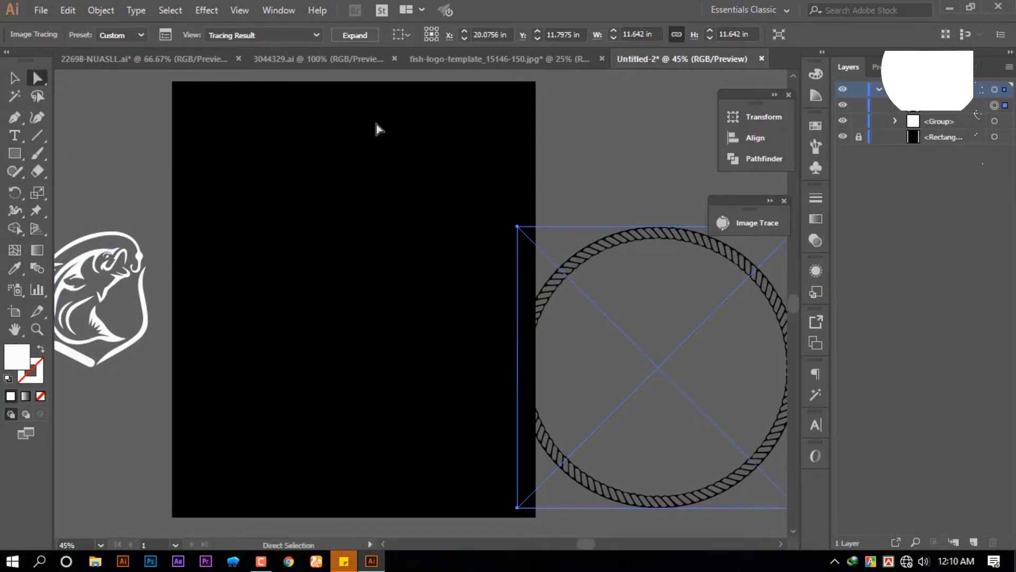
click(354, 35)
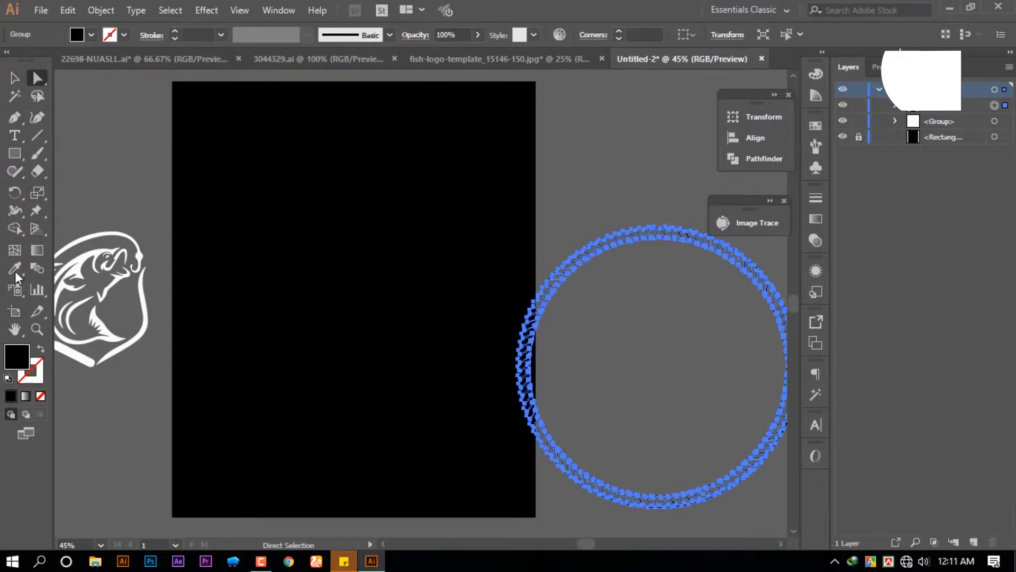
click(15, 268)
click(94, 251)
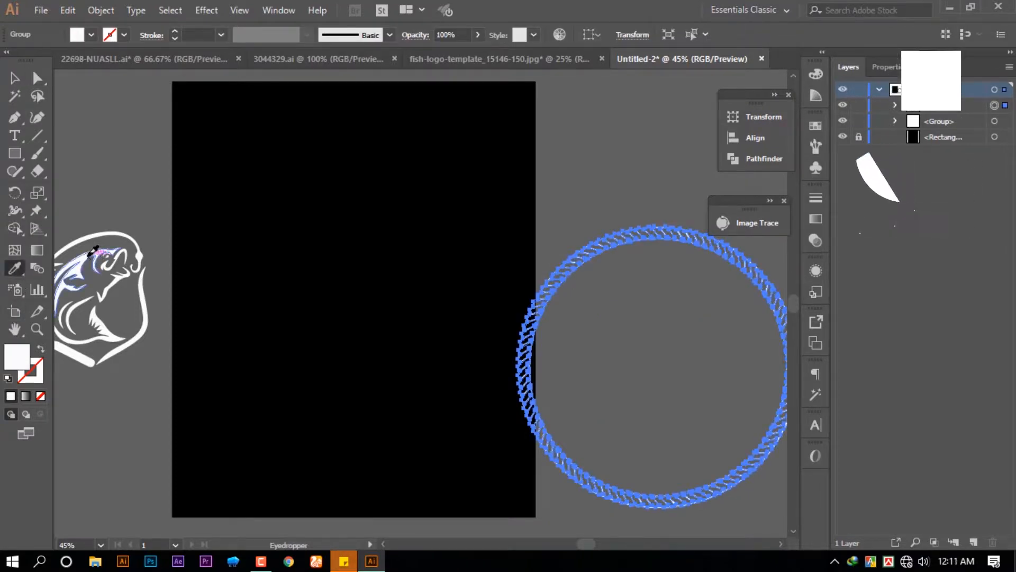
Move the white rope circle onto the middle of the black artboard and scale it down proportionally to a little over half its size
click(15, 78)
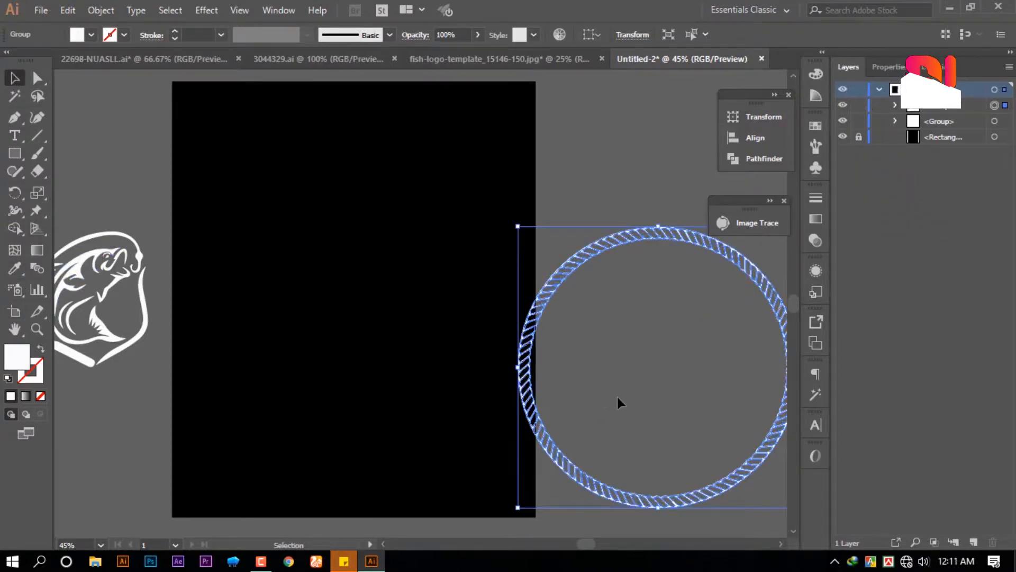
drag(661, 241, 368, 239)
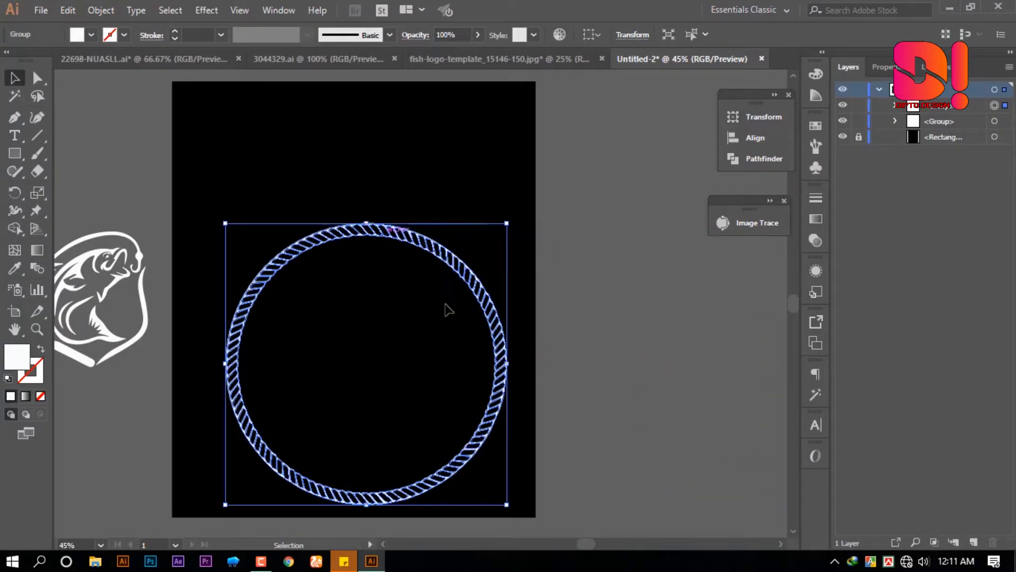
drag(510, 506, 447, 445)
drag(434, 394, 441, 294)
click(447, 329)
drag(236, 327, 237, 327)
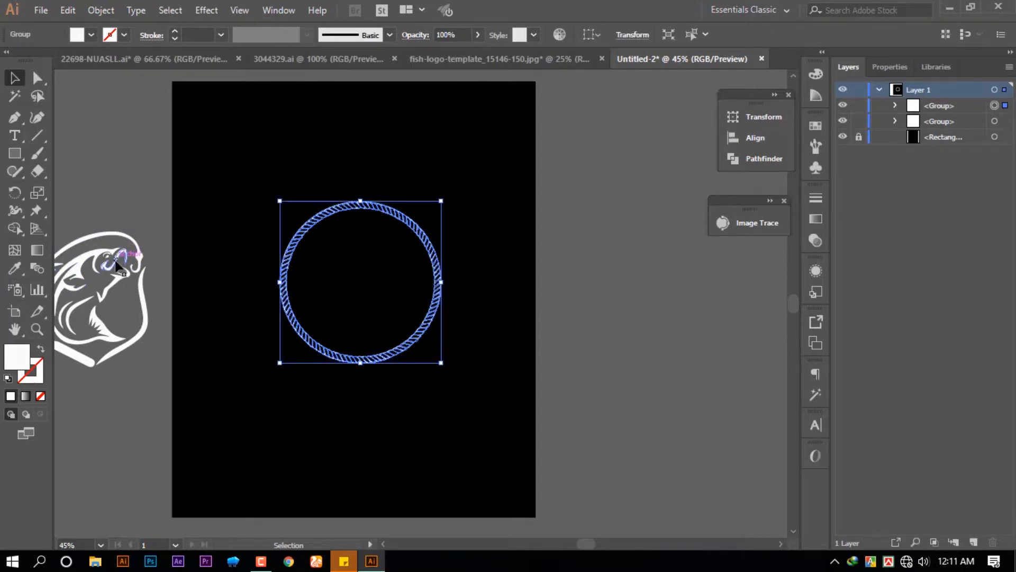
Move the fish artwork inside the rope circle, shrink it slightly, and enlarge the rope circle about its centre to leave space around the fish
click(118, 265)
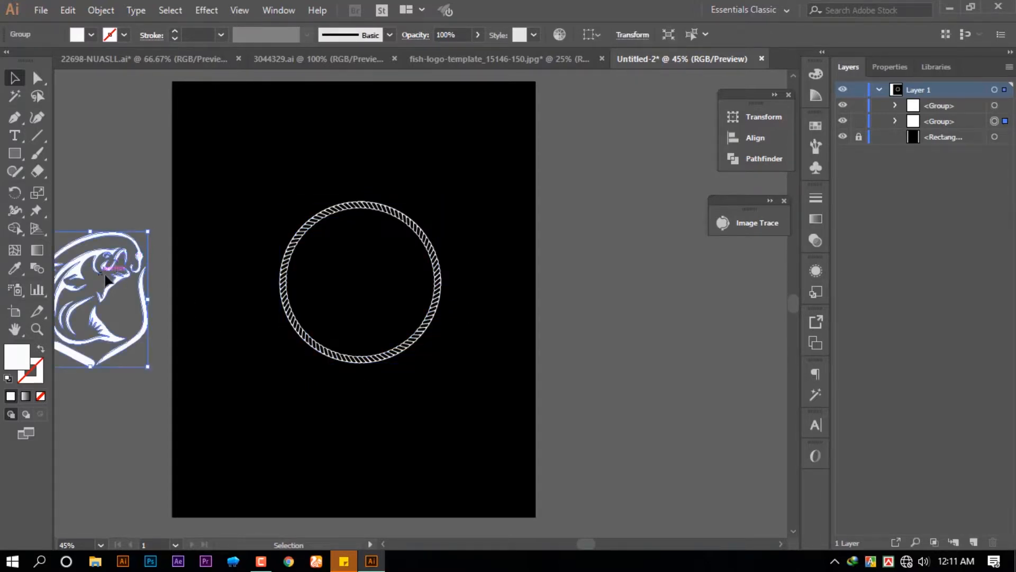
drag(106, 280, 385, 287)
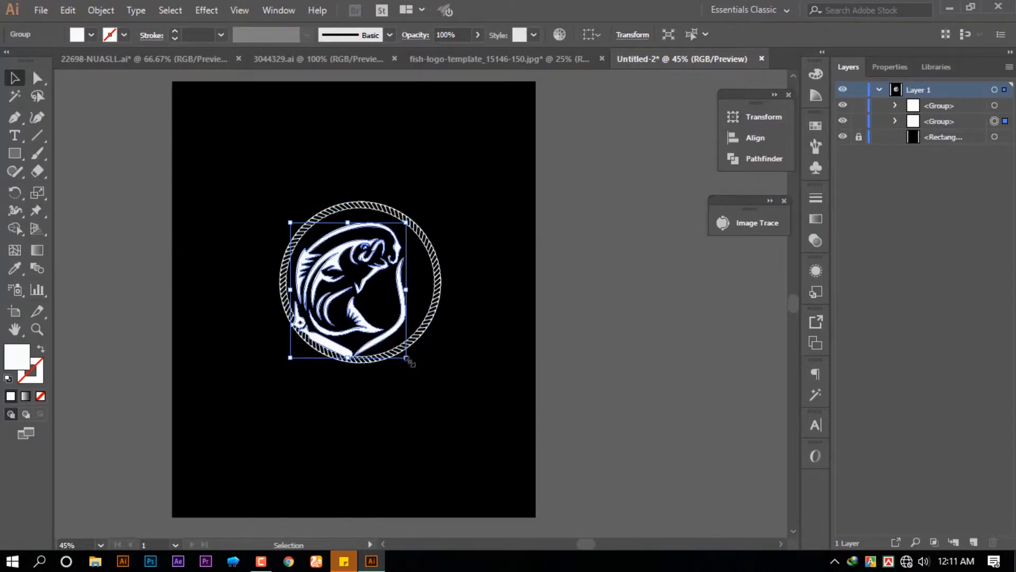
mouse_move(406, 358)
mouse_down()
mouse_move(418, 347)
mouse_move(386, 334)
mouse_move(394, 373)
mouse_move(404, 355)
mouse_up()
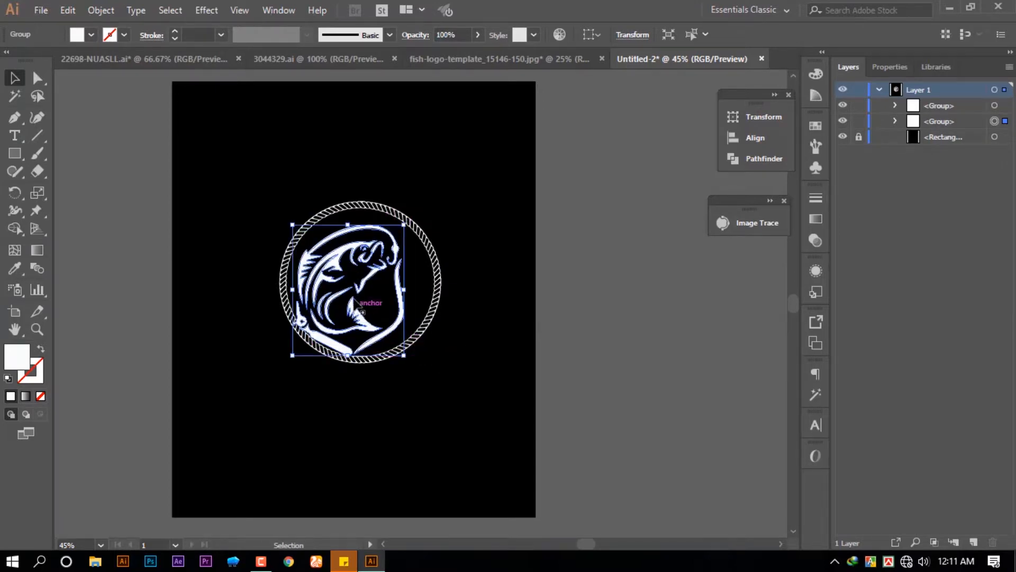
drag(364, 299, 375, 297)
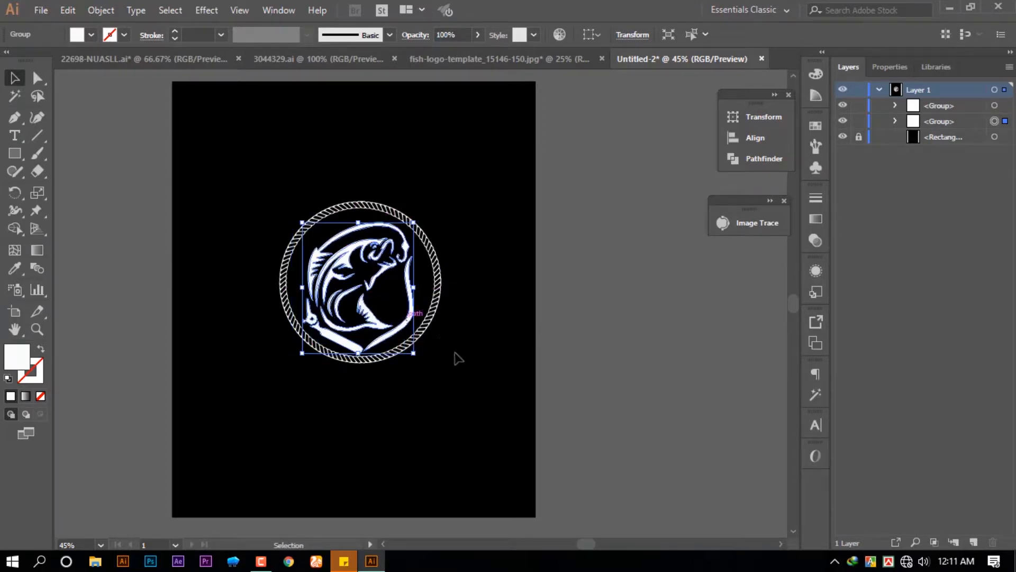
click(434, 318)
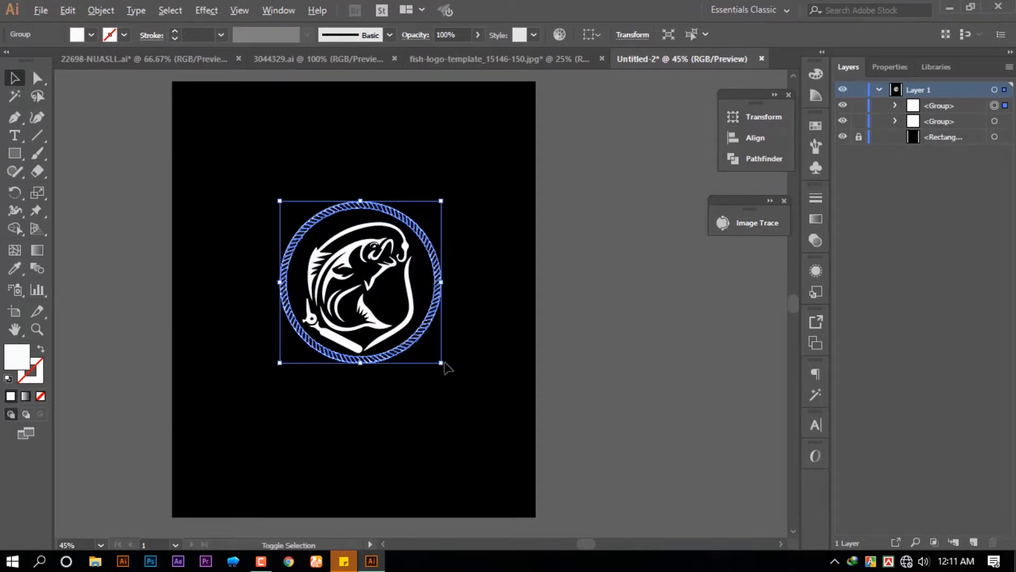
drag(445, 364, 453, 375)
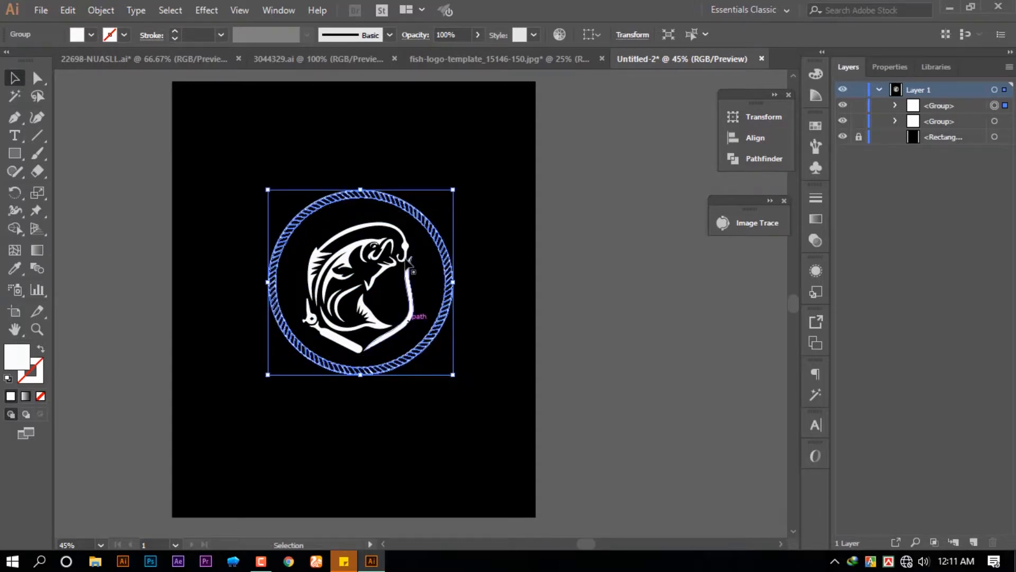
Align the fish and the rope circle to each other's horizontal and vertical centres, and deselect them
shift+click(373, 257)
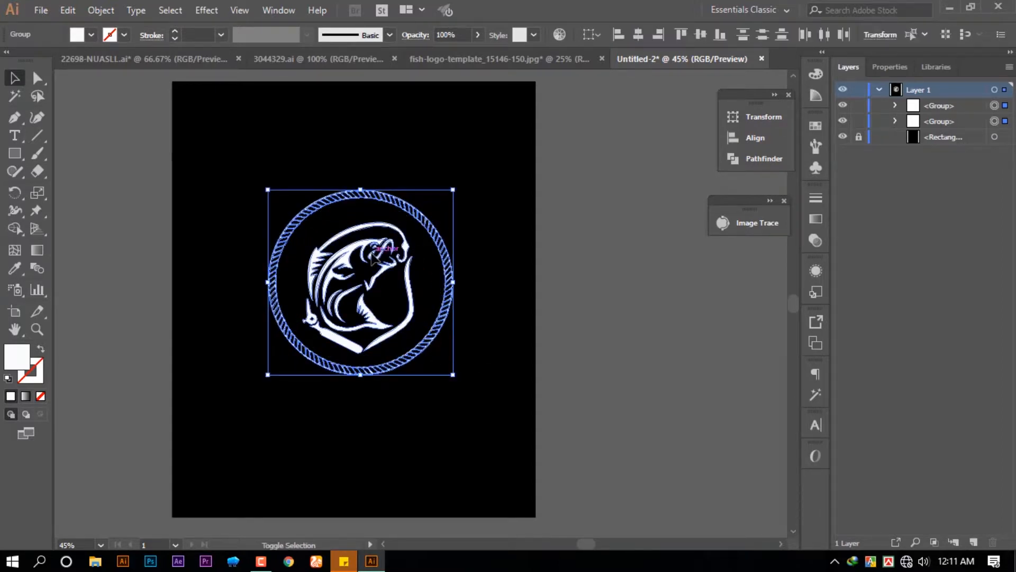
click(638, 35)
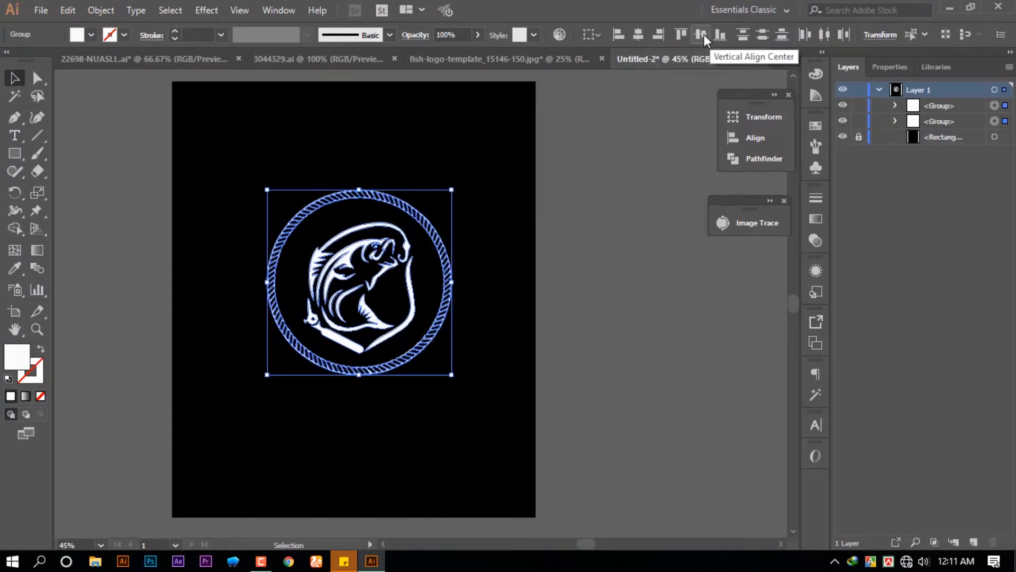
click(702, 35)
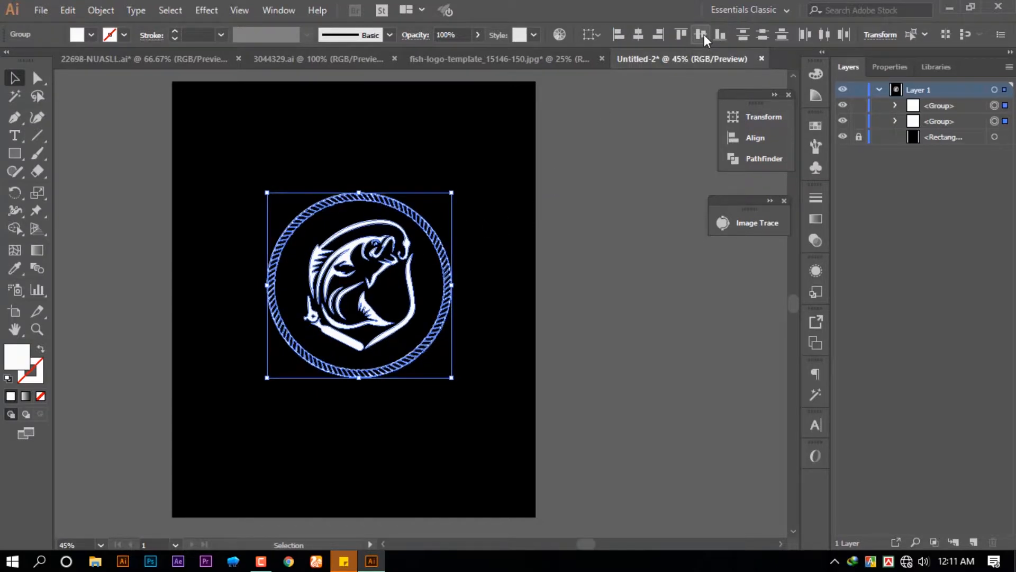
click(601, 340)
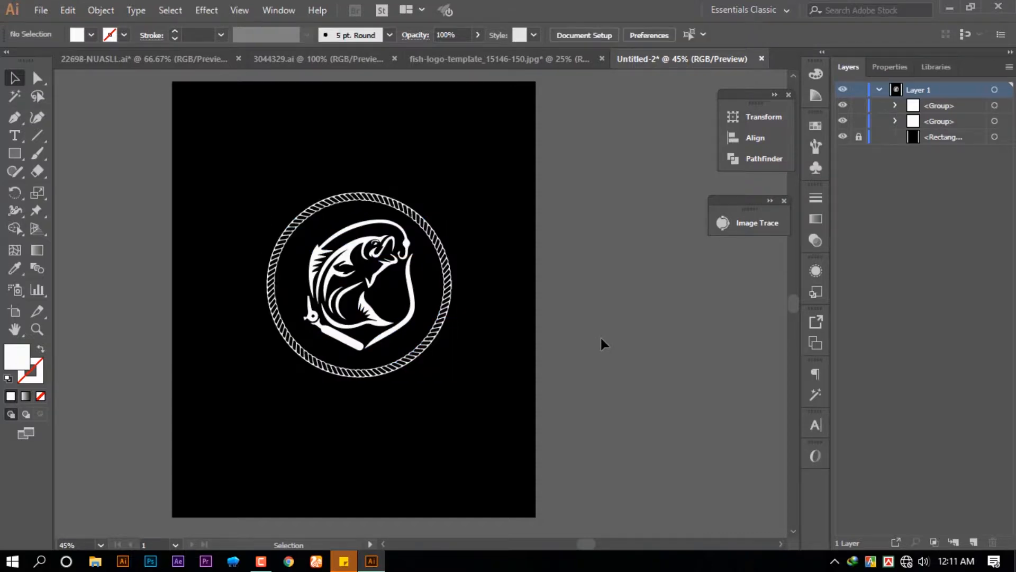
Copy the upper-right swirl ornament from 22698-NUASLL.ai and paste it into the Untitled-2 design
click(353, 59)
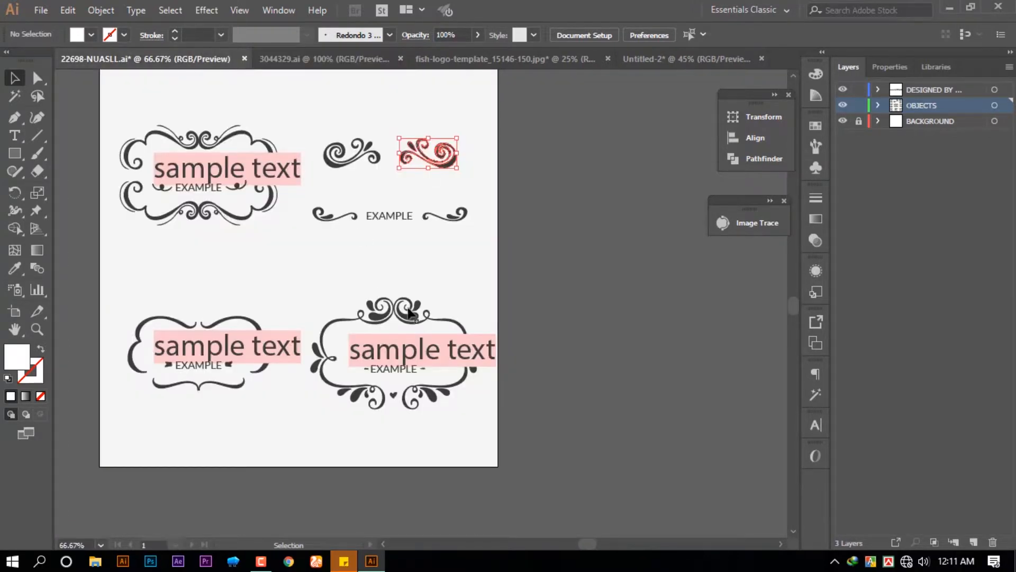
click(443, 153)
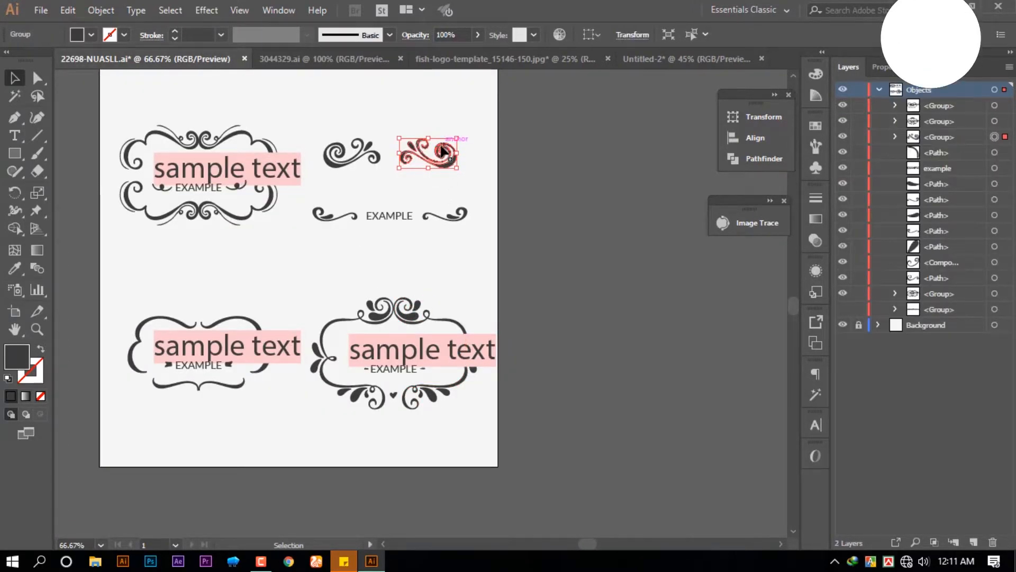
click(675, 57)
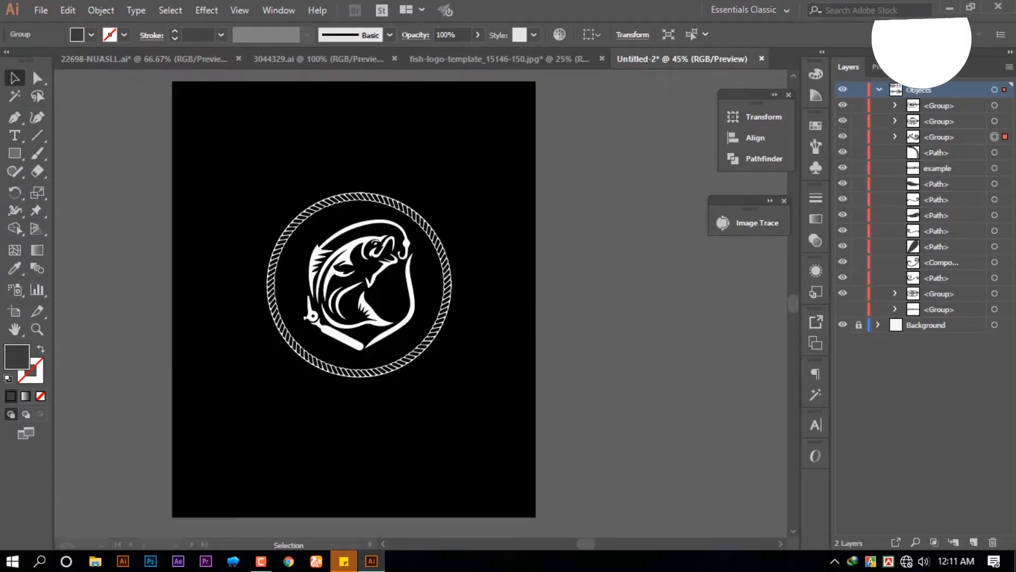
key(ctrl+v)
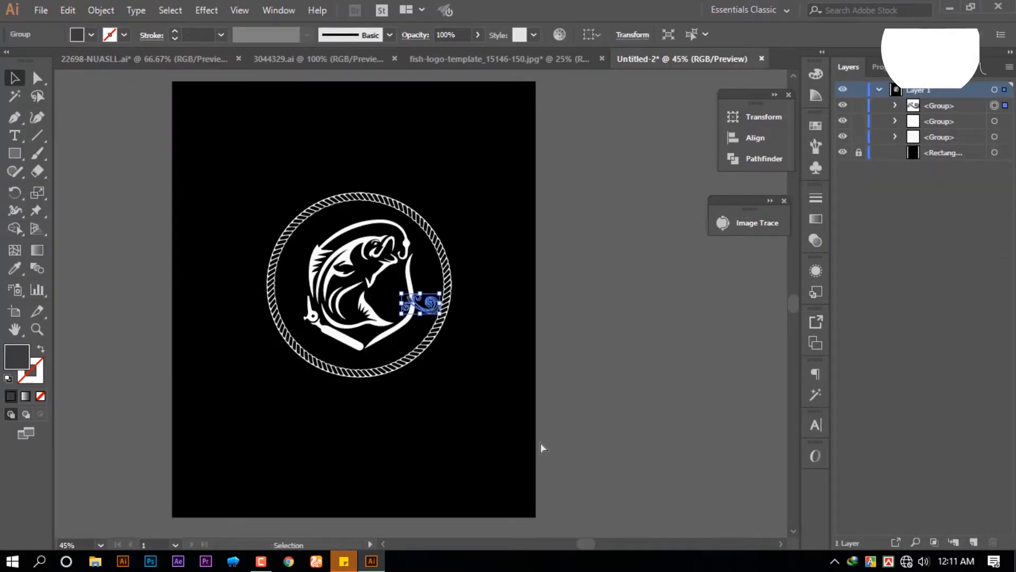
Recolour the pasted swirl with the fish's white and place it, enlarged about one and a half times, at the rope circle's lower-left edge
click(14, 268)
click(283, 340)
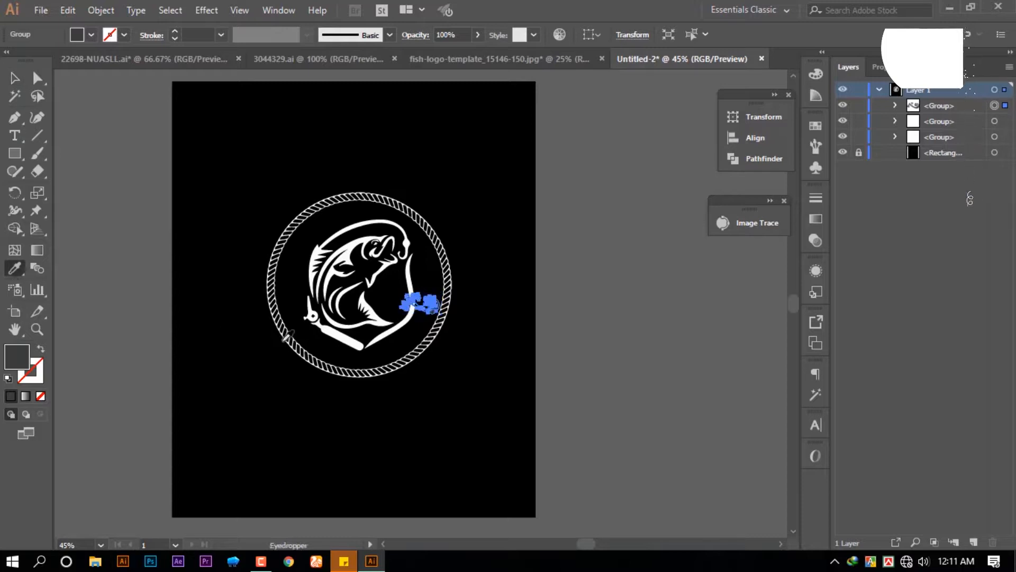
click(333, 324)
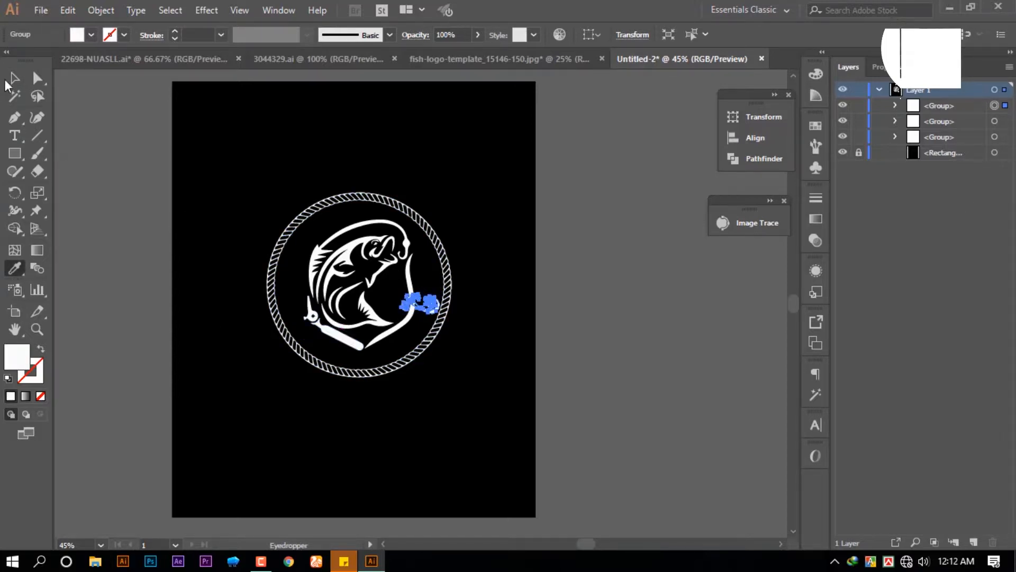
key(v)
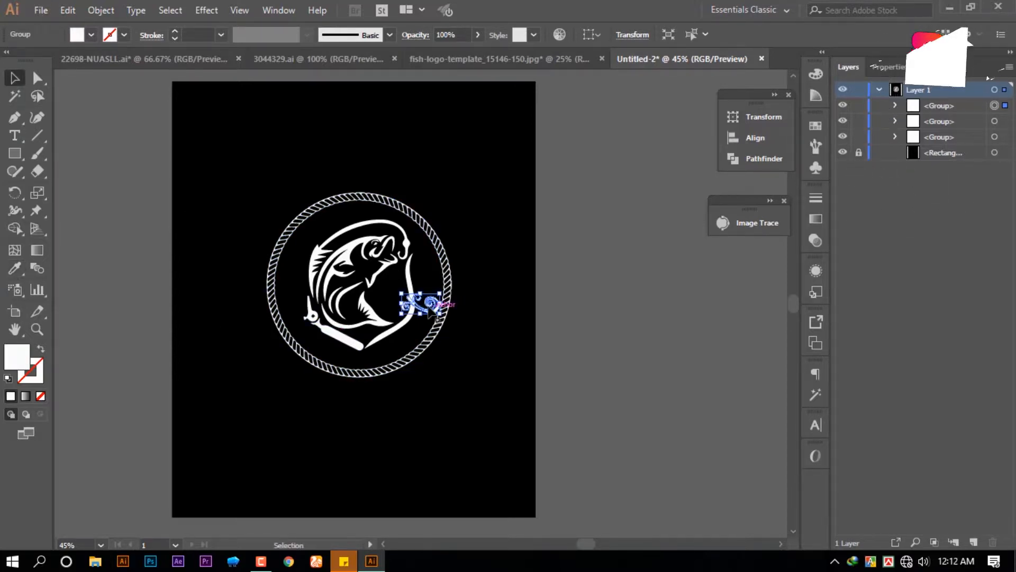
drag(421, 314, 323, 393)
click(389, 424)
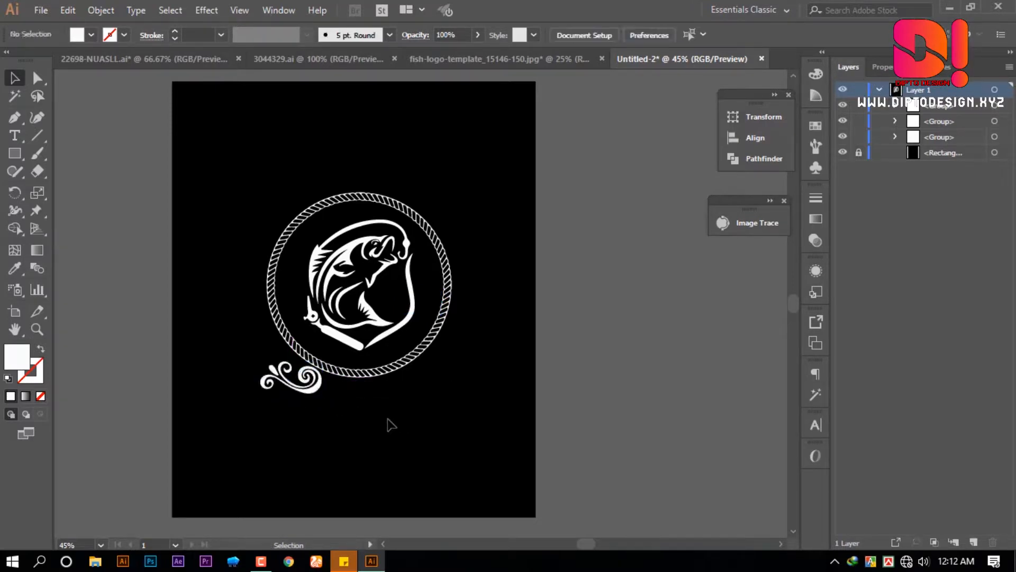
Create a mirrored copy of the swirl ornament by reflecting it across the Vertical axis
scroll(332, 391, up, 1)
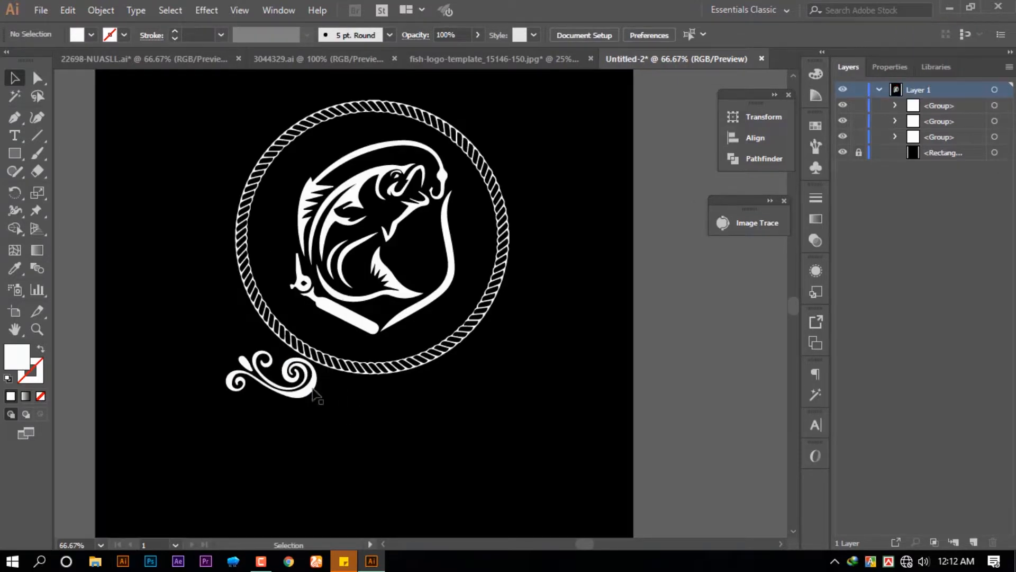
click(316, 392)
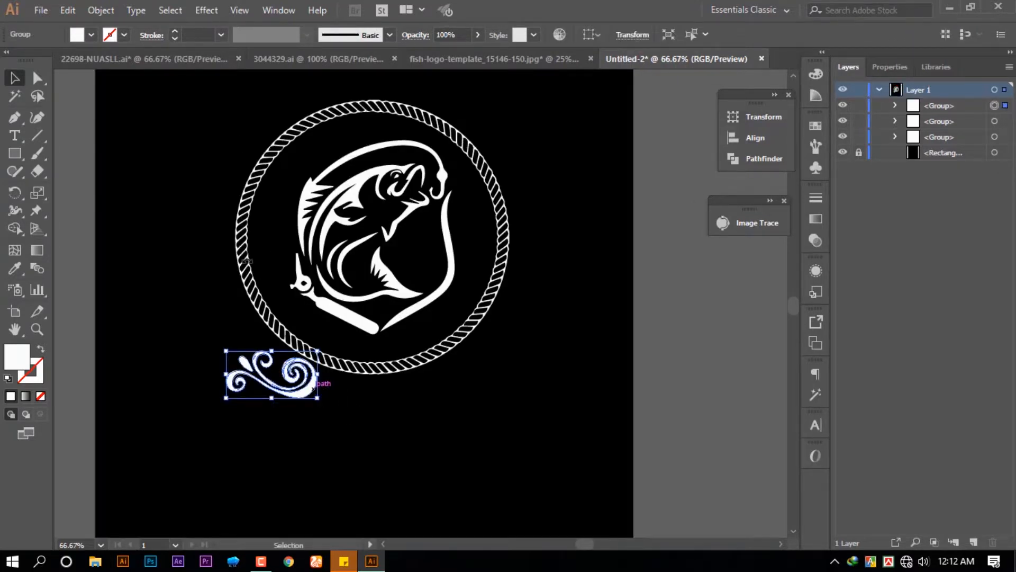
right_click(306, 390)
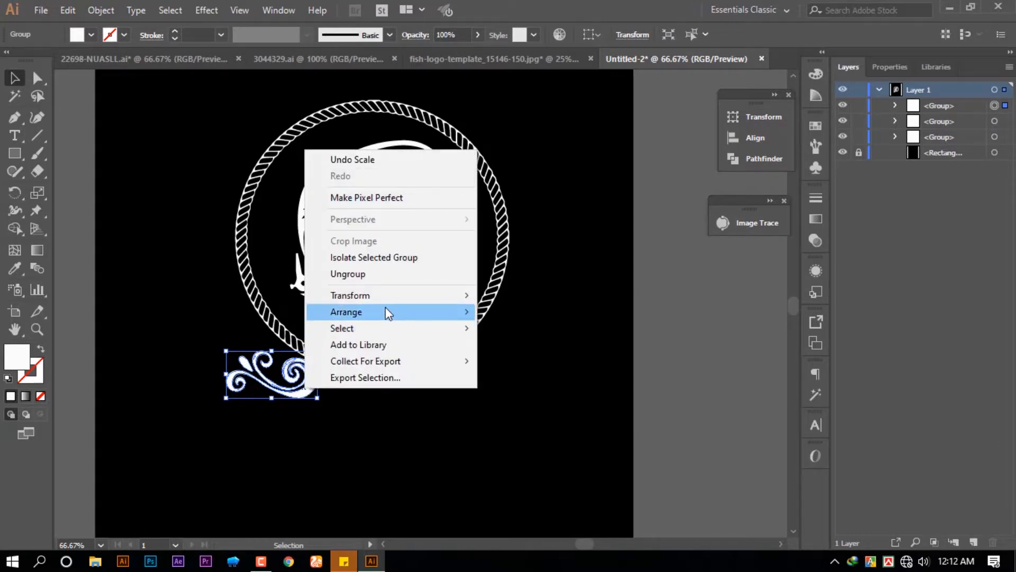
mouse_move(388, 297)
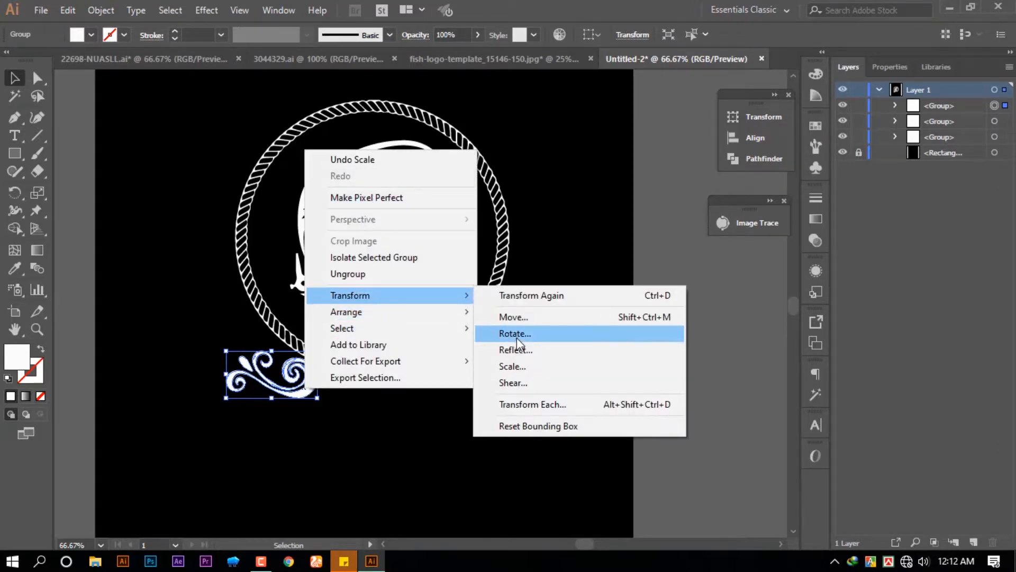
click(542, 350)
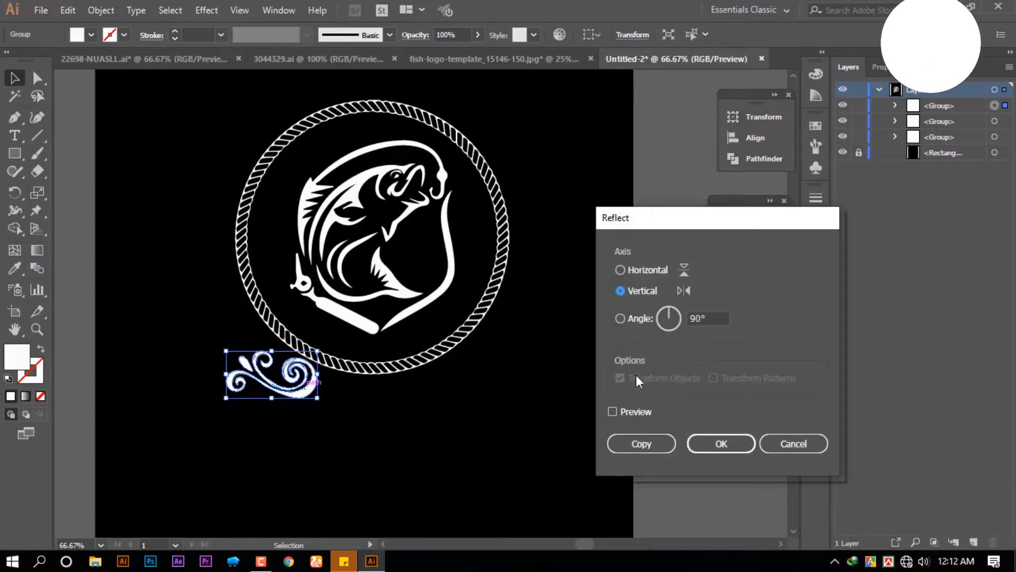
click(621, 411)
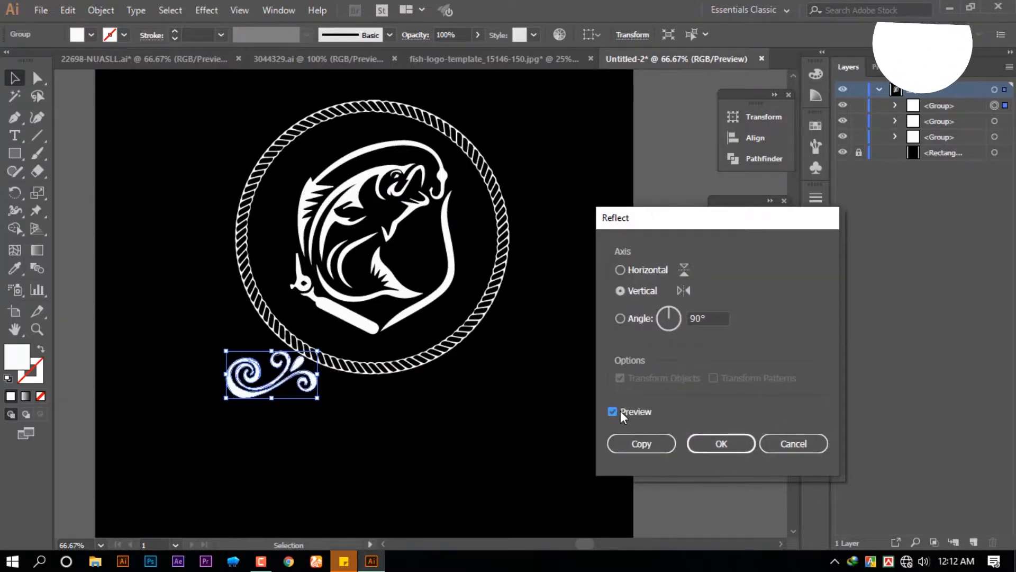
click(643, 443)
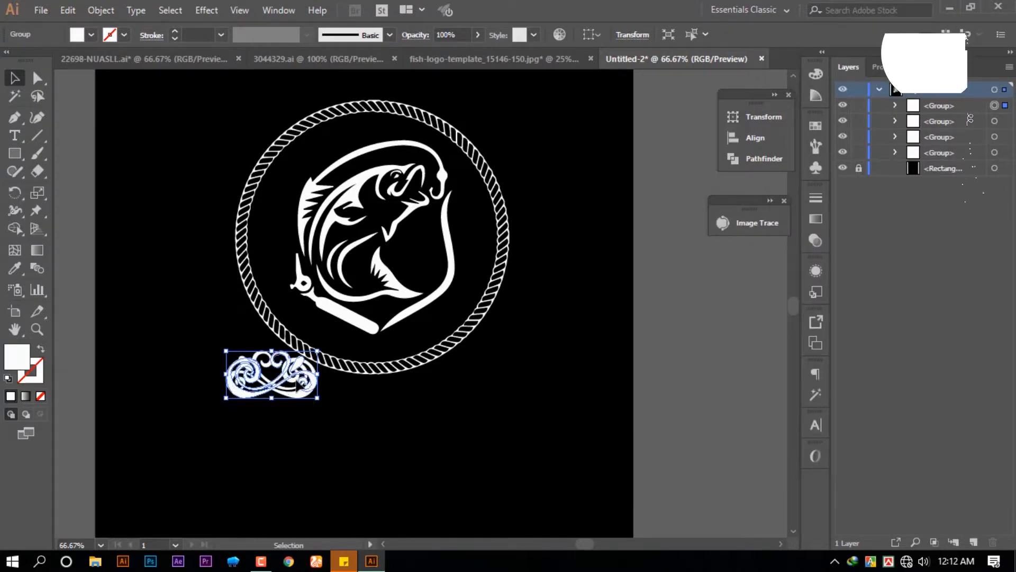
Move the mirrored swirl horizontally to the rope circle's lower-right edge, opposite the original swirl
drag(304, 381, 479, 390)
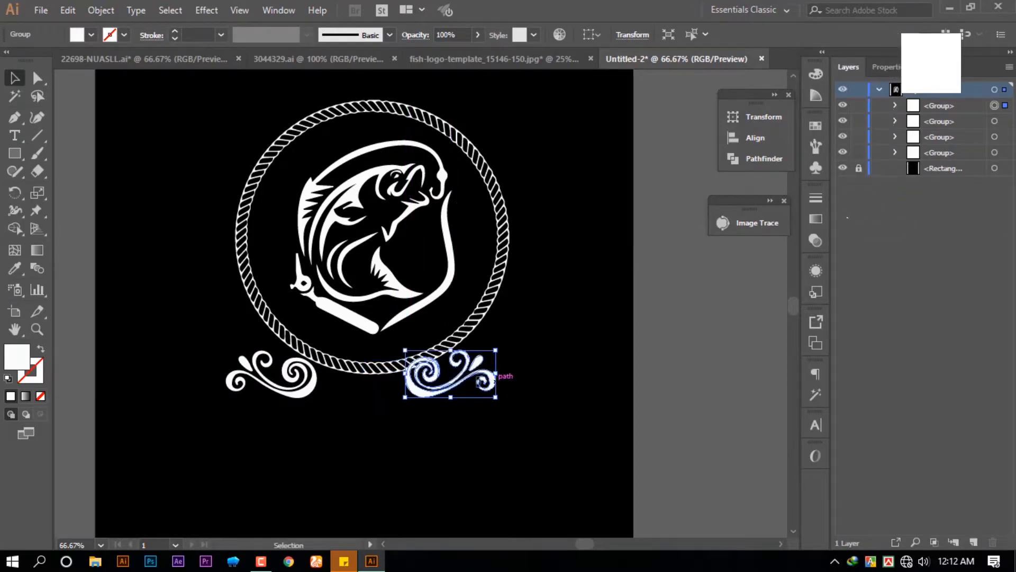
key(ctrl+z)
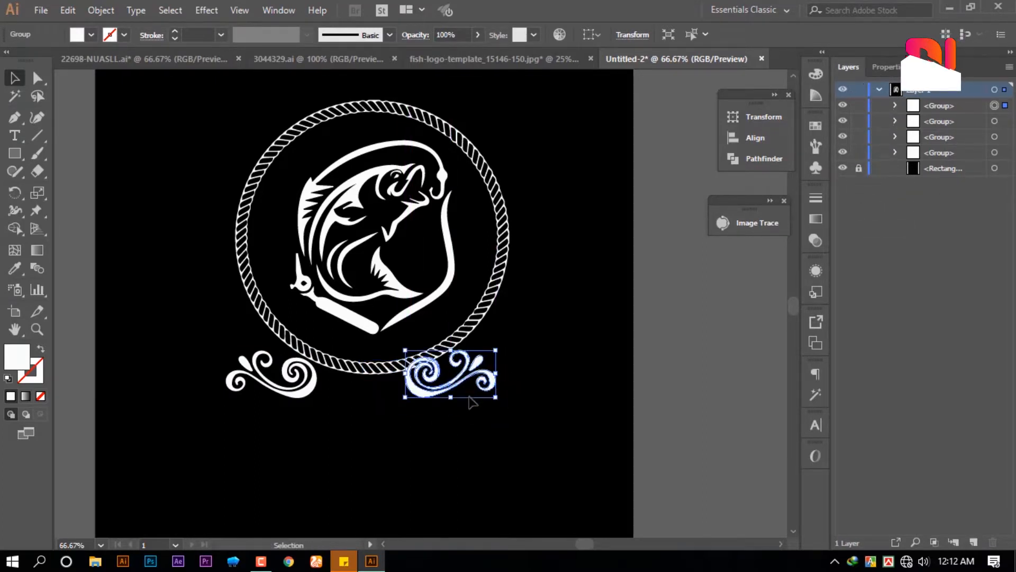
drag(449, 395, 494, 397)
Select both swirl ornaments and align them to each other's vertical centres
shift+click(290, 398)
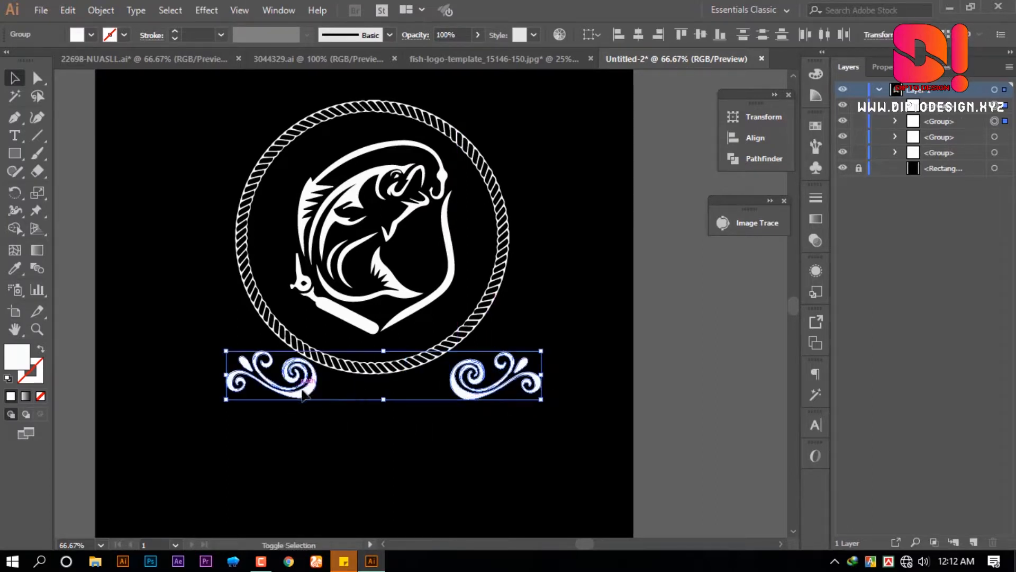
click(640, 40)
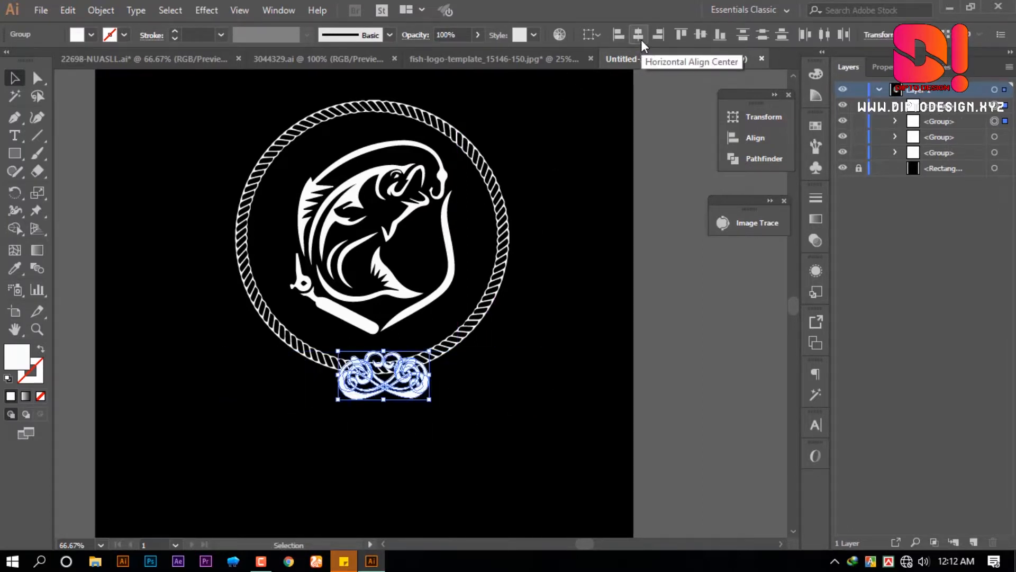
key(ctrl+z)
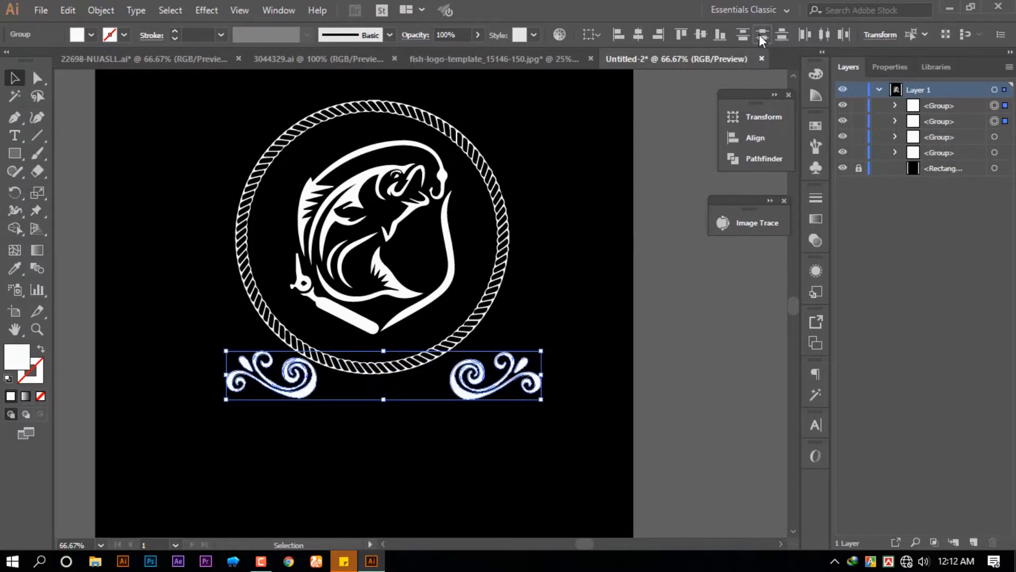
click(706, 33)
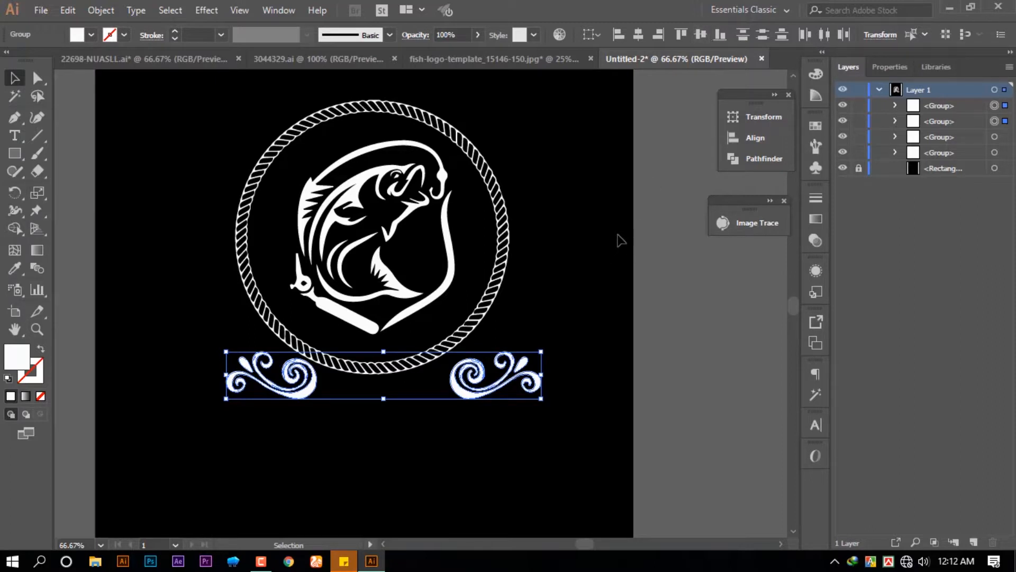
Nudge both swirls left and slightly up to centre the pair beneath the rope circle, and deselect them
key(Left)
key(Left)
key(Left)
key(Left)
key(Left)
key(Left)
key(Left)
key(Left)
key(Left)
key(Left)
key(Left)
key(Left)
key(Left)
key(Left)
key(Left)
key(Left)
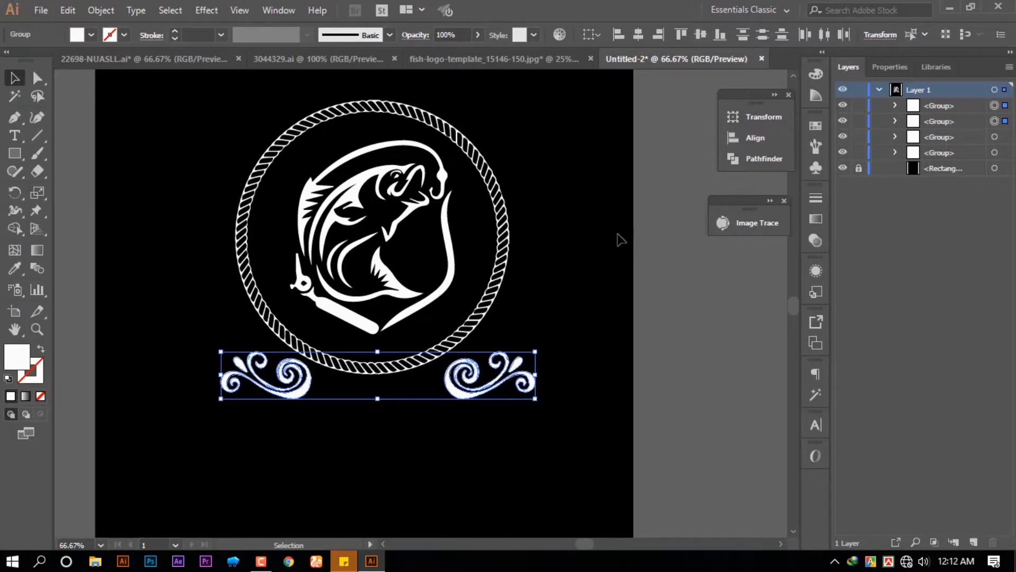
key(Left)
key(Left)
key(Left)
key(Up)
key(Up)
key(Up)
key(Left)
key(Left)
key(Left)
key(Left)
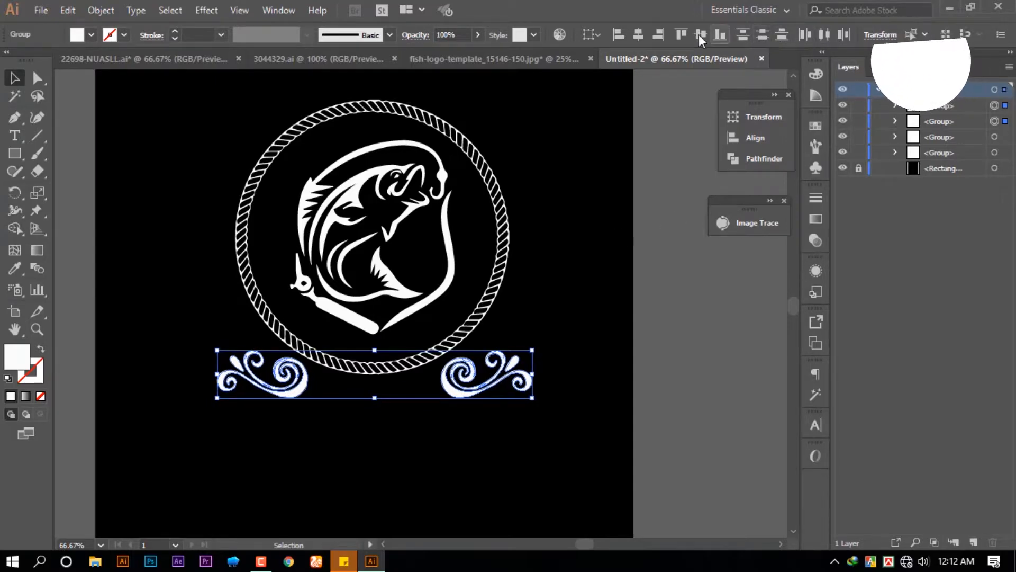
click(602, 30)
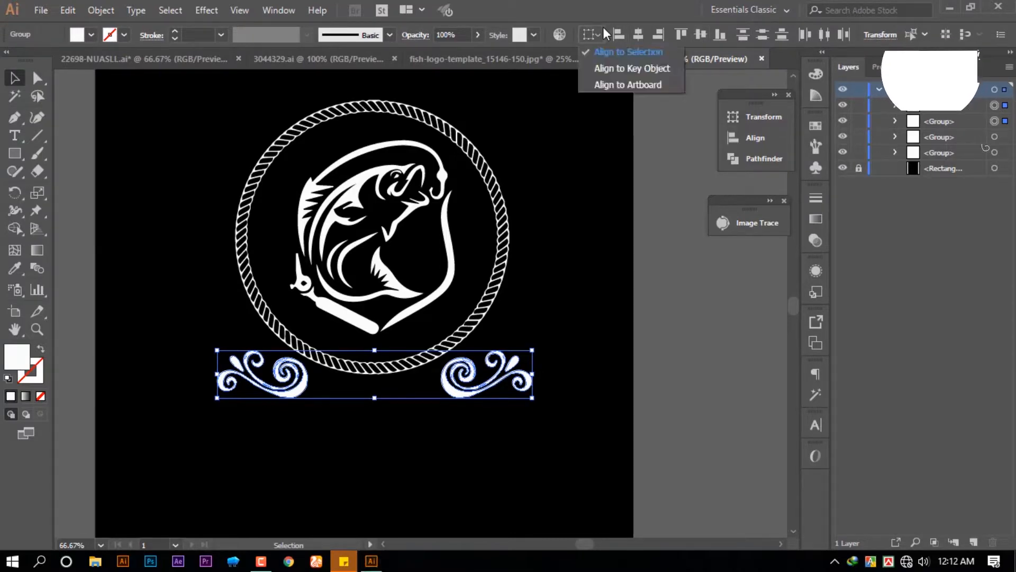
click(684, 188)
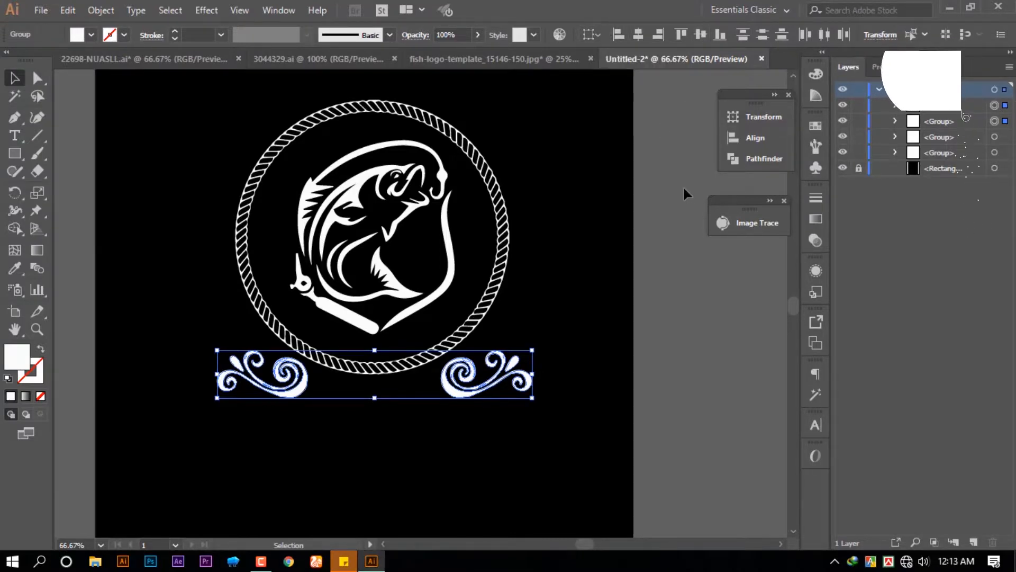
click(683, 414)
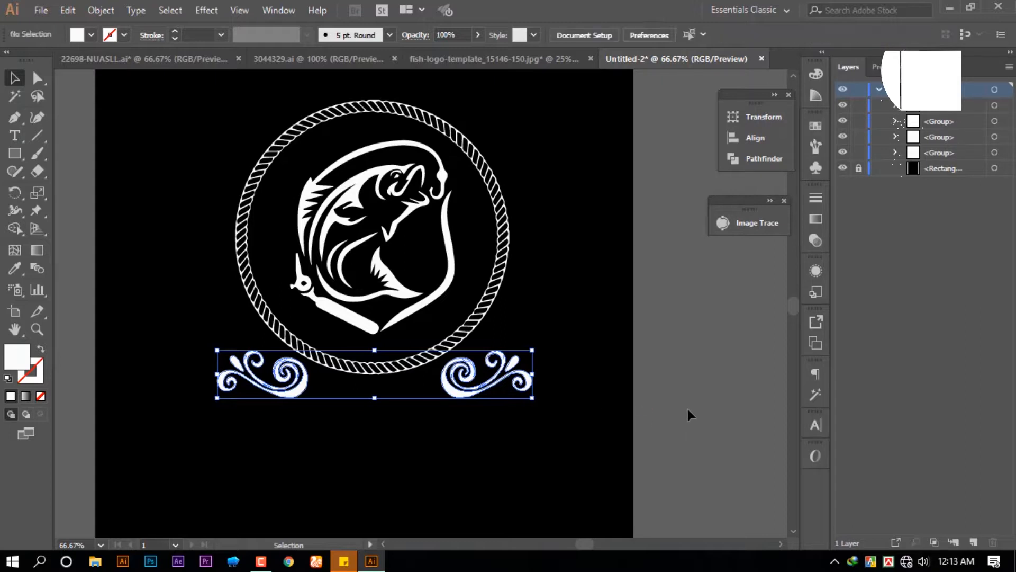
click(465, 376)
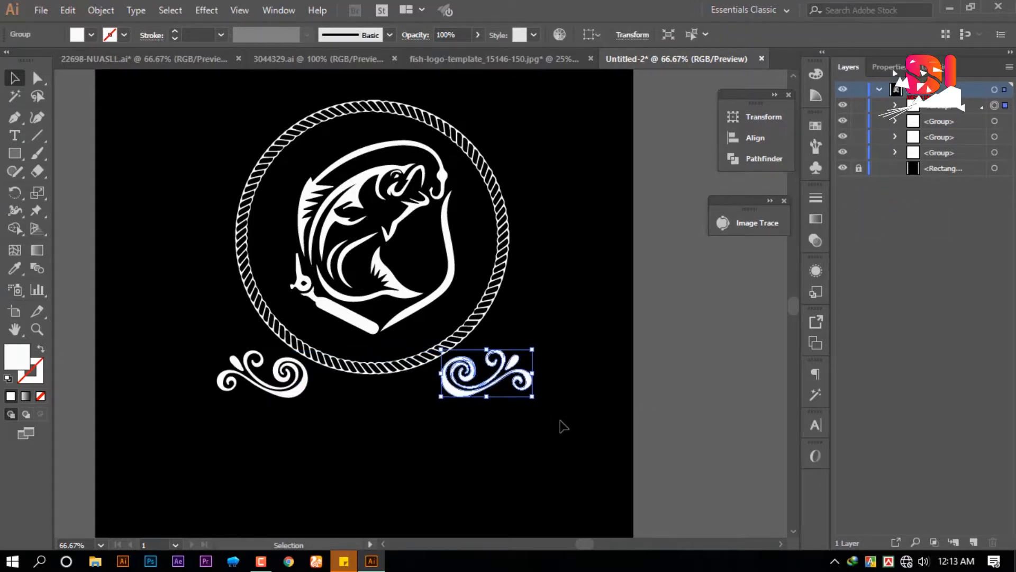
click(720, 403)
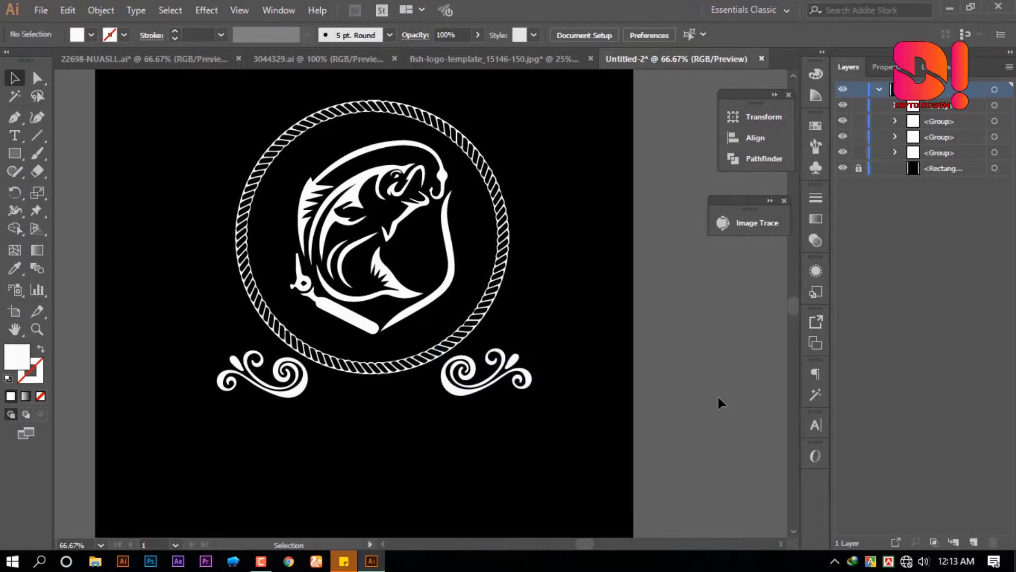
Shrink the rope circle slightly about its own centre so it sits closer around the fish, and deselect it
alt+click(311, 270)
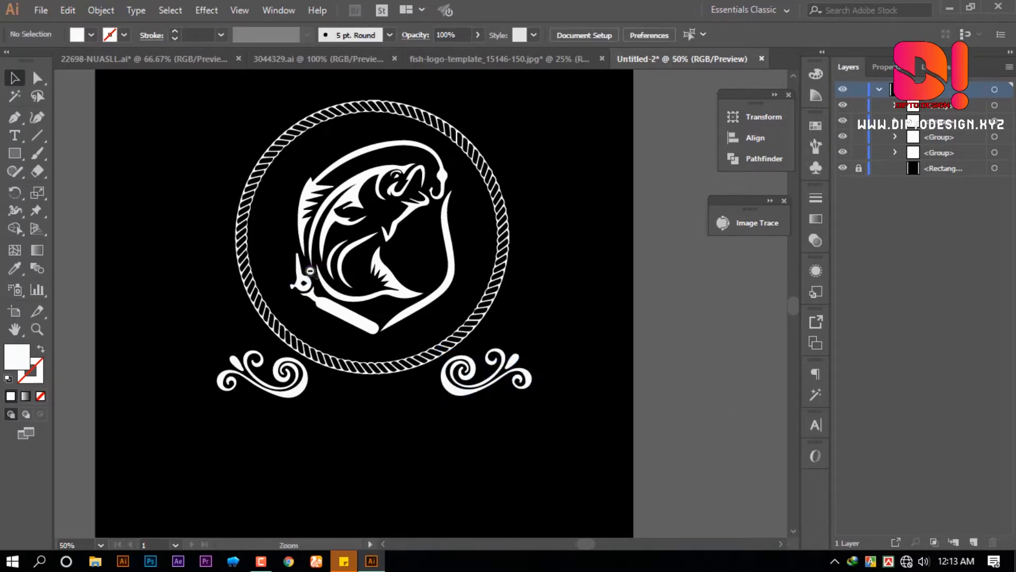
click(459, 271)
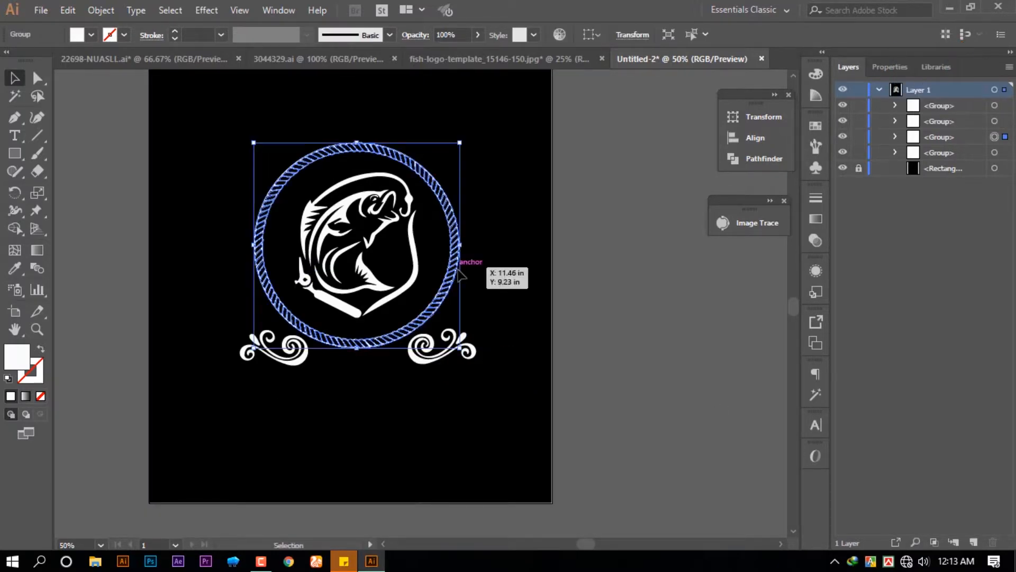
drag(459, 348, 483, 347)
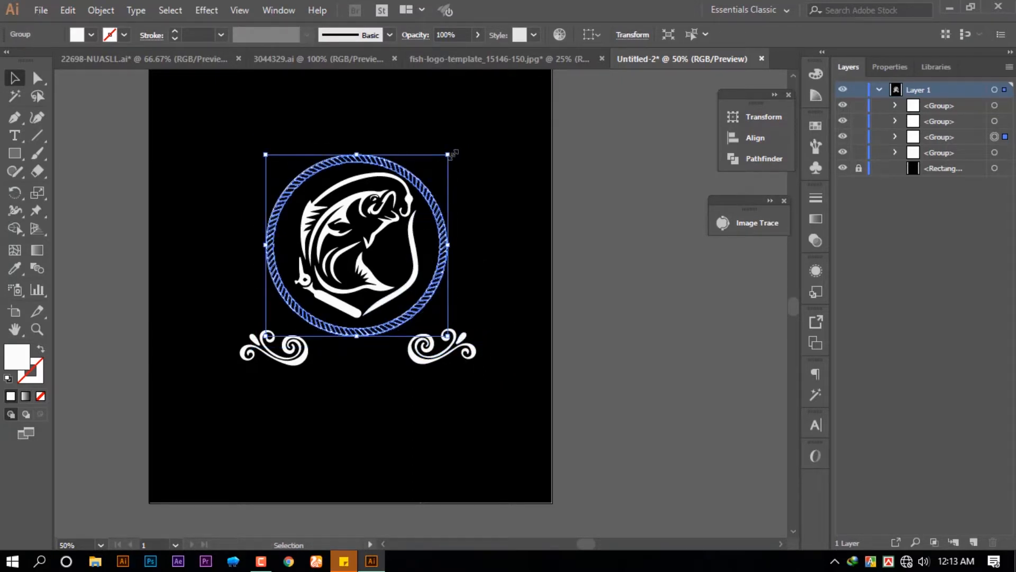
drag(454, 153, 458, 148)
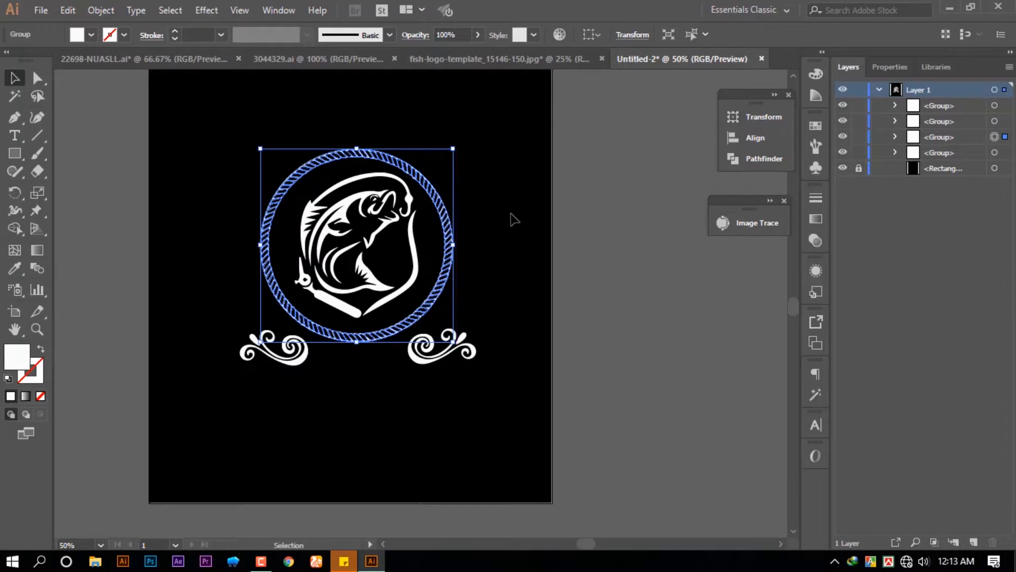
click(514, 218)
Nudge both swirls up closer to the smaller rope circle, group them and deselect the group
click(445, 363)
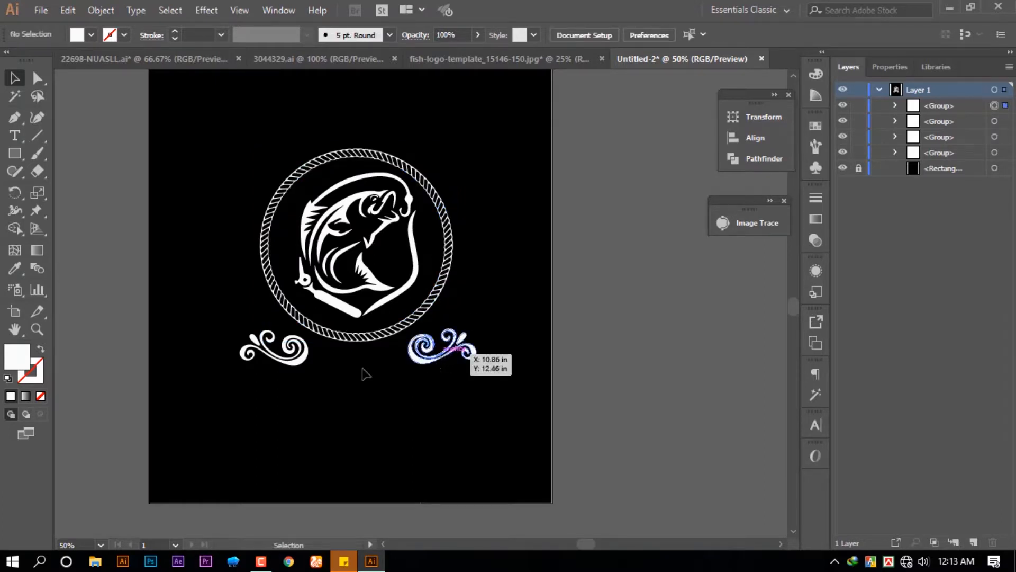
shift+click(302, 362)
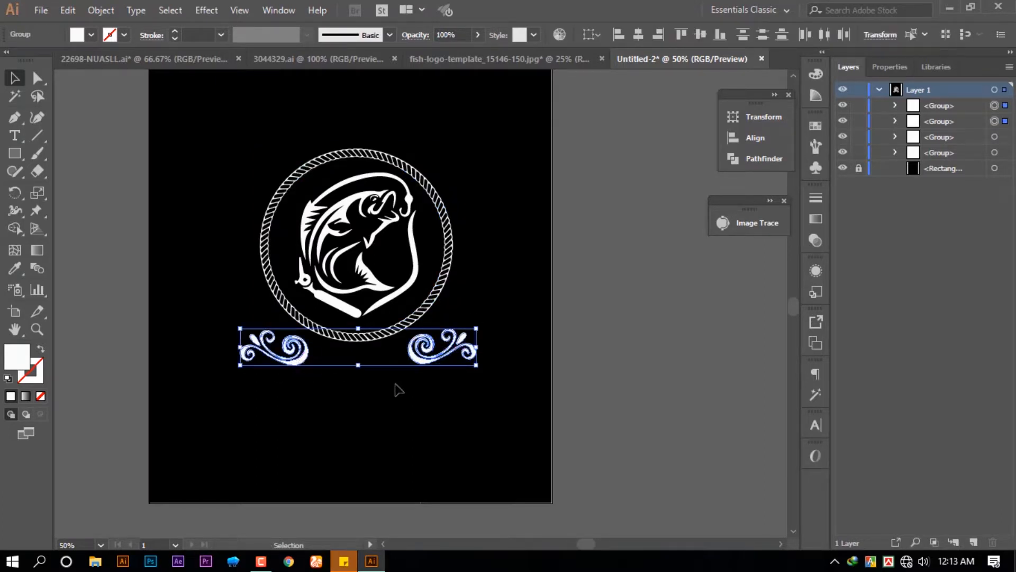
key(Up)
key(Up)
key(Up)
key(Up)
key(Up)
key(Up)
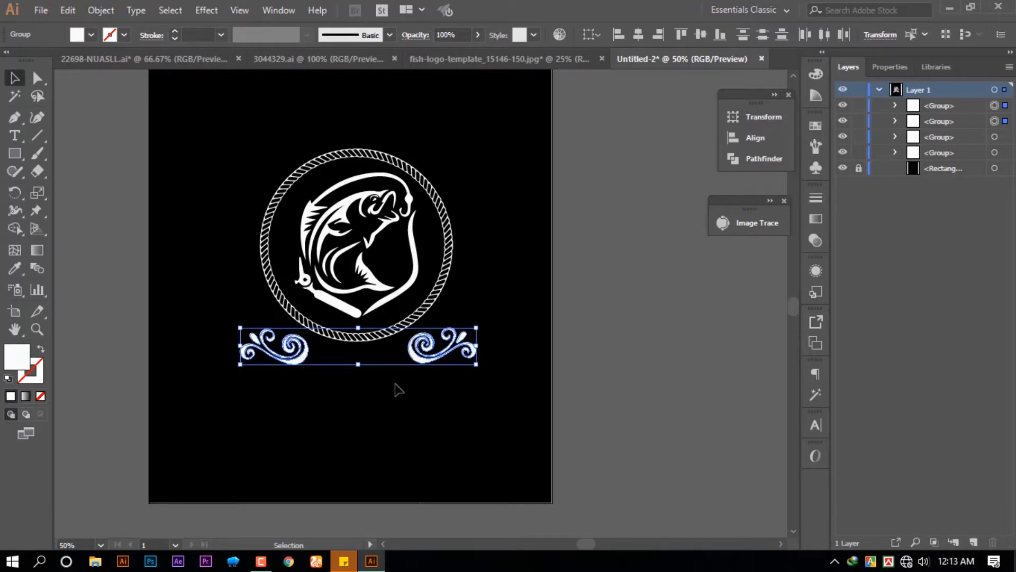
key(Up)
key(Up)
key(Up)
key(Up)
key(Up)
key(Up)
key(Up)
key(Up)
key(Up)
key(Up)
key(Up)
key(Up)
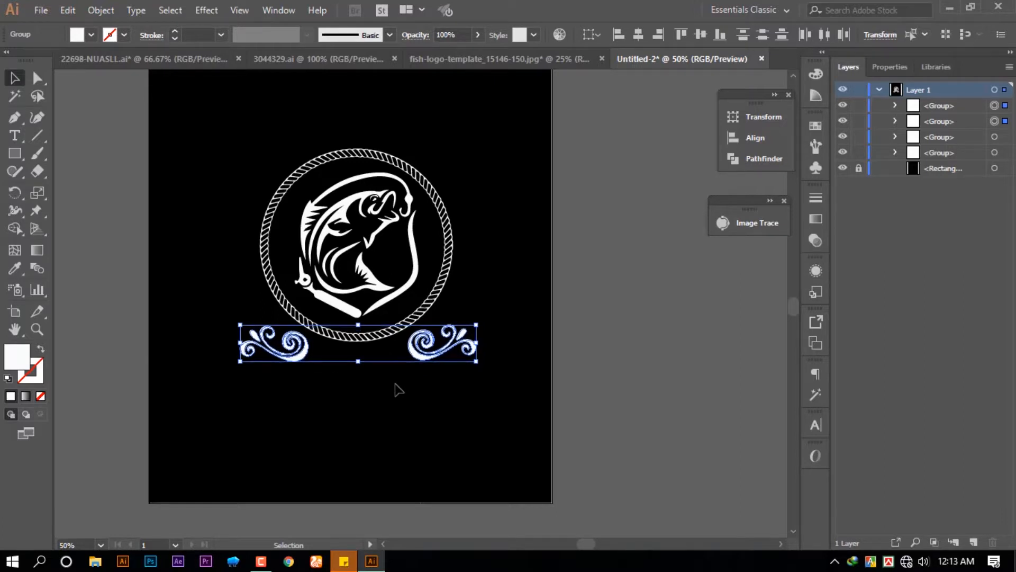
key(Up)
key(Up)
key(Up)
key(Up)
key(Up)
key(Up)
key(Up)
key(Up)
key(Up)
key(Up)
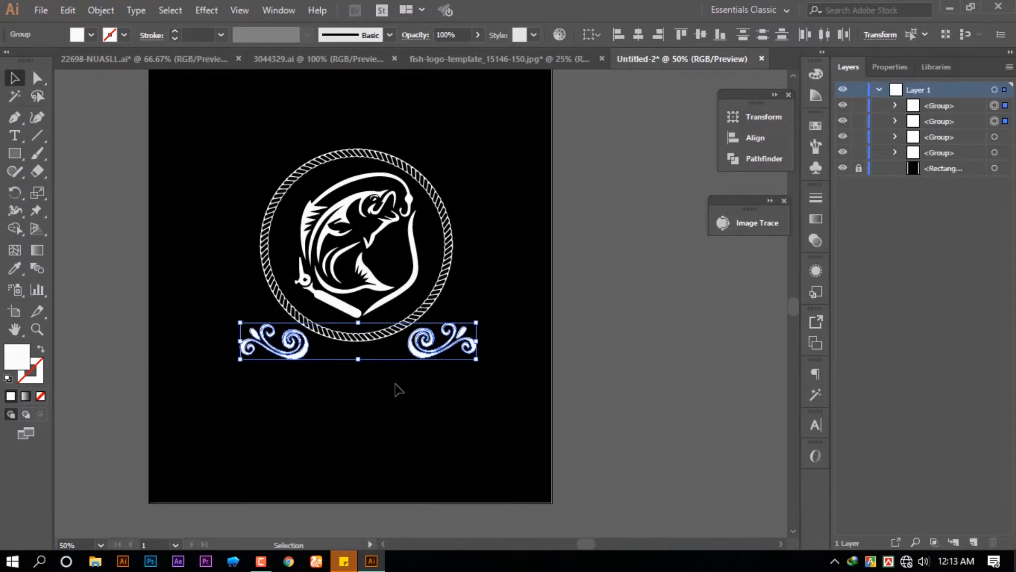
key(ctrl+g)
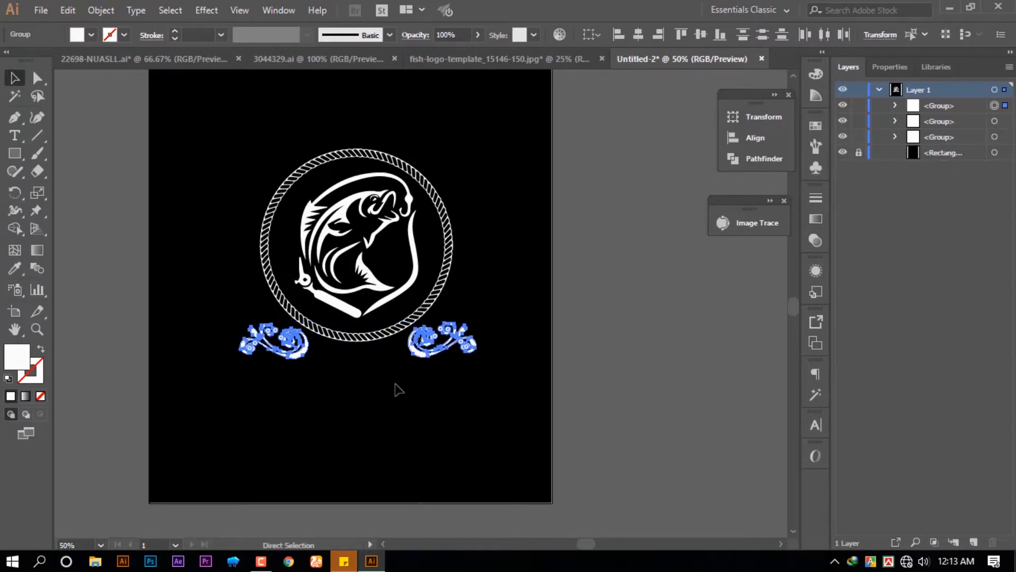
click(537, 325)
Copy "I love fishing, any kind of fishing." from the sticky note and paste it as text on the pasteboard beside the artboard
scroll(538, 325, up, 2)
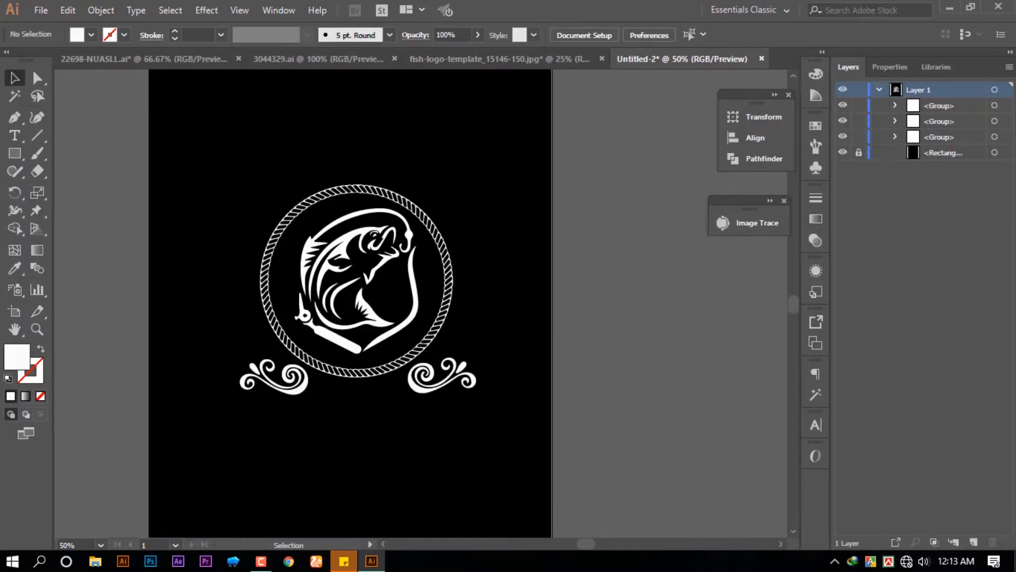
click(341, 562)
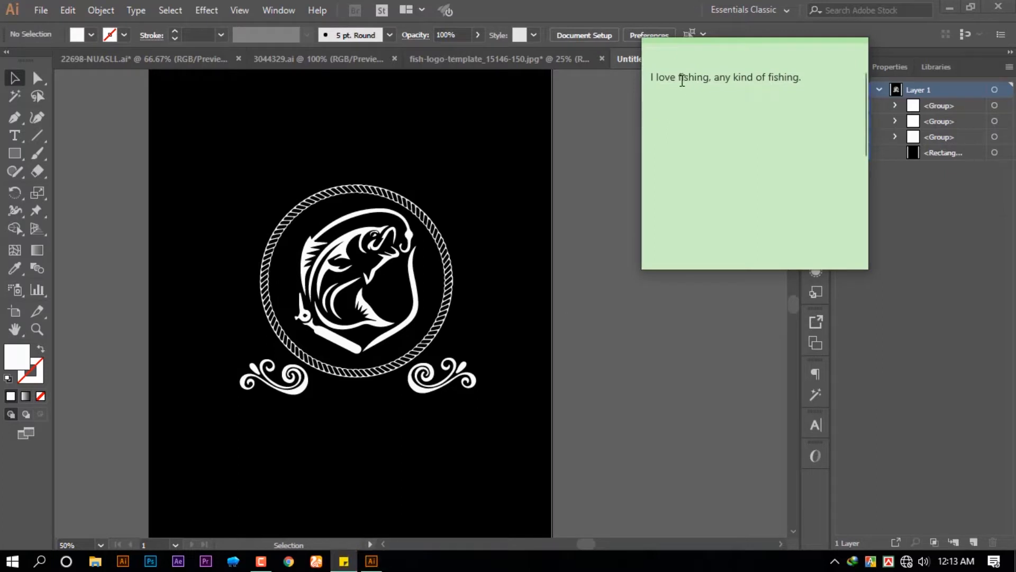
key(ctrl+a)
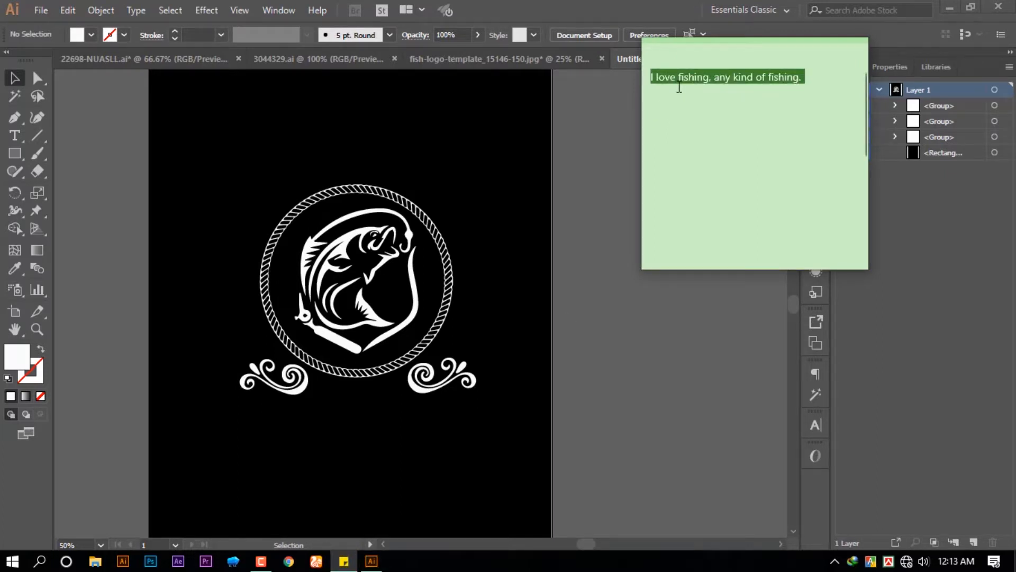
click(14, 139)
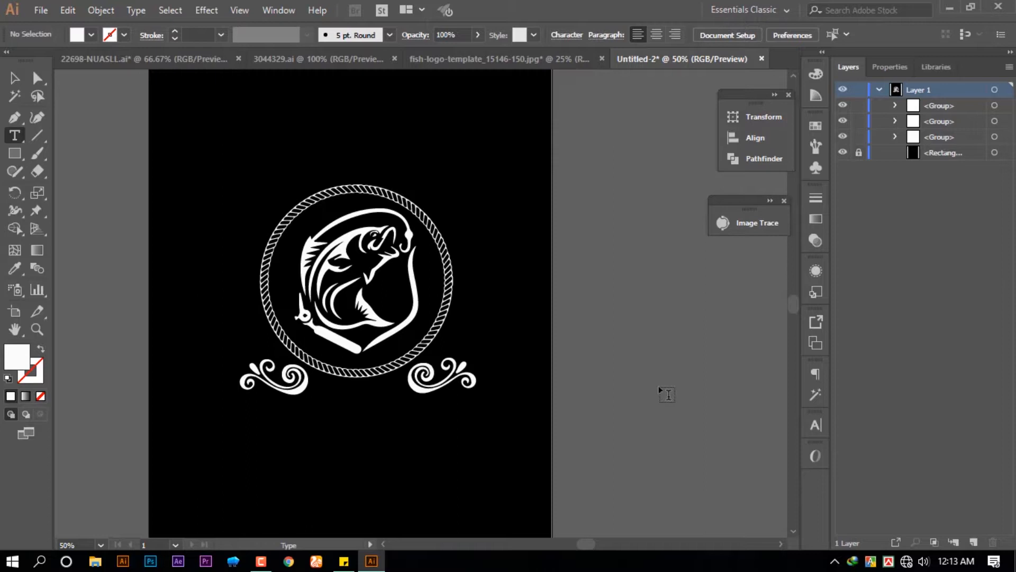
click(630, 361)
key(Escape)
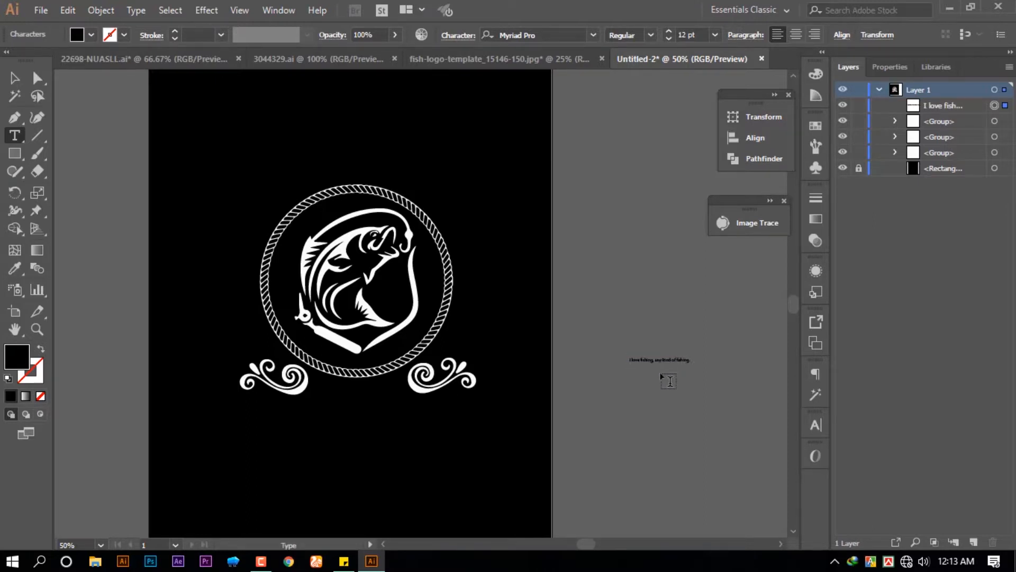
Set the fishing quote to 60 pt in the Cocomat Pro Trial font
key(Escape)
key(Return)
click(715, 34)
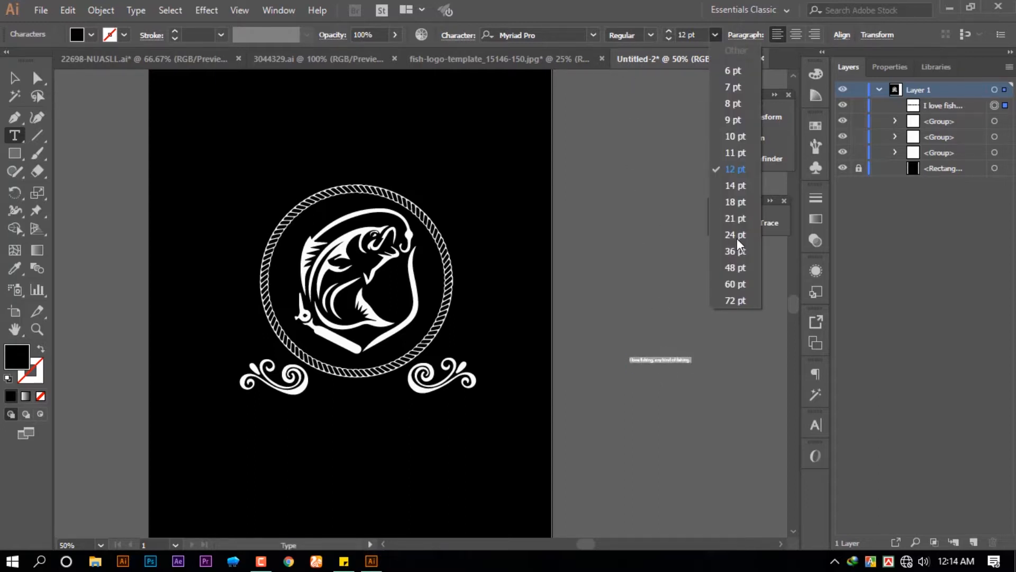
click(734, 284)
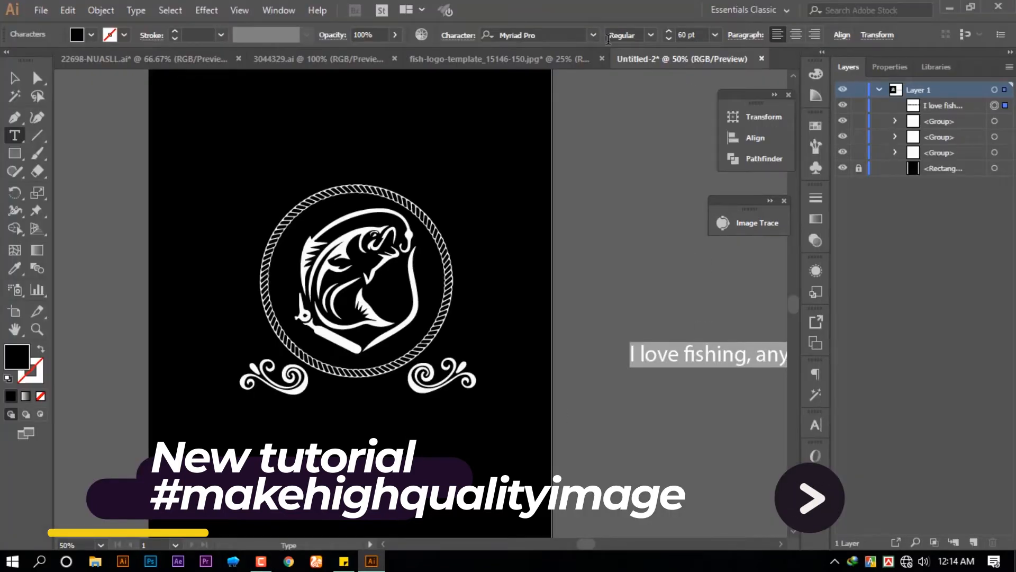
click(594, 36)
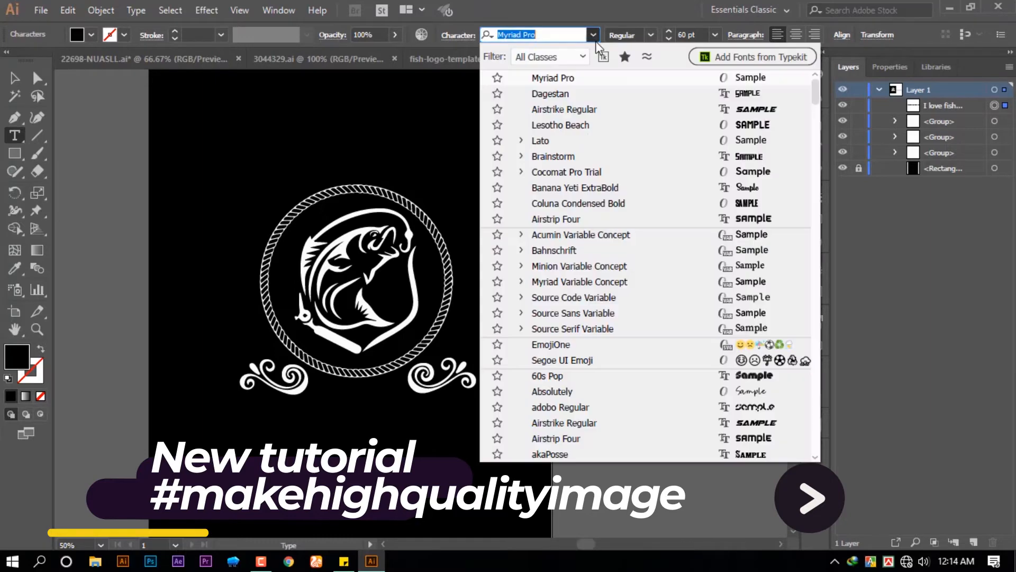
click(584, 172)
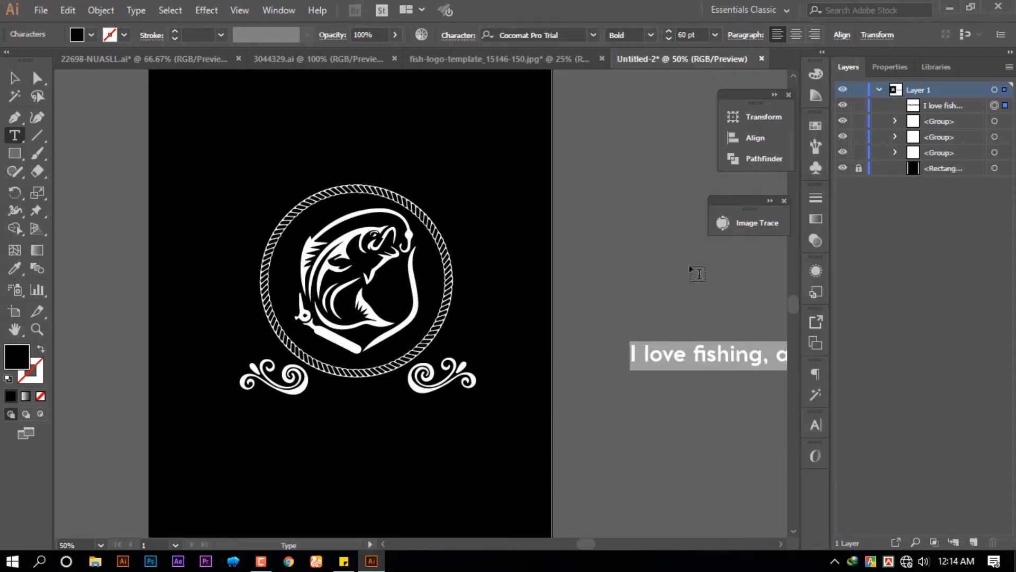
Set the fishing quote's font to Haunting Attraction
click(595, 34)
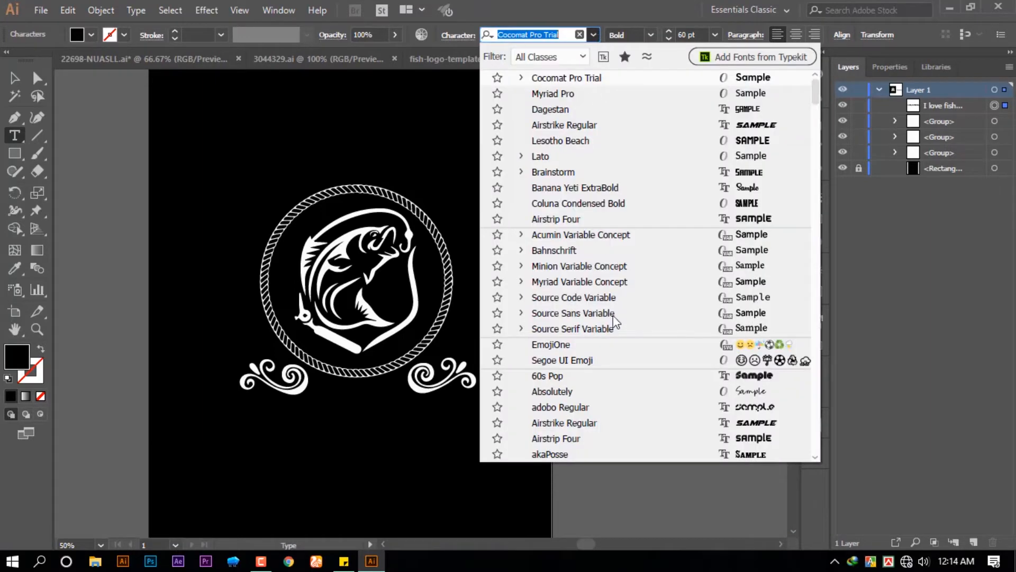
scroll(628, 407, down, 3)
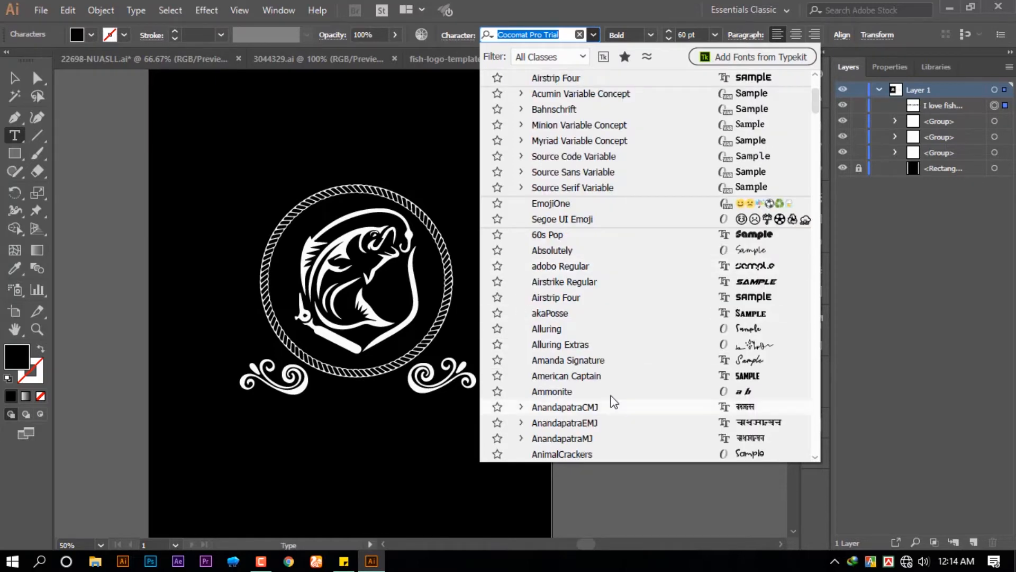
scroll(612, 392, down, 4)
scroll(608, 383, down, 2)
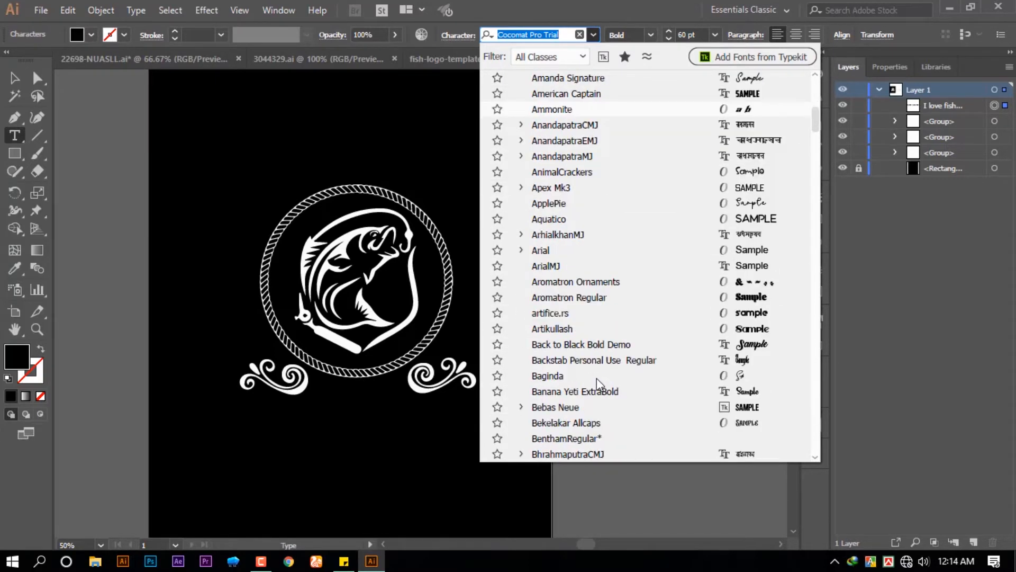
scroll(619, 310, down, 7)
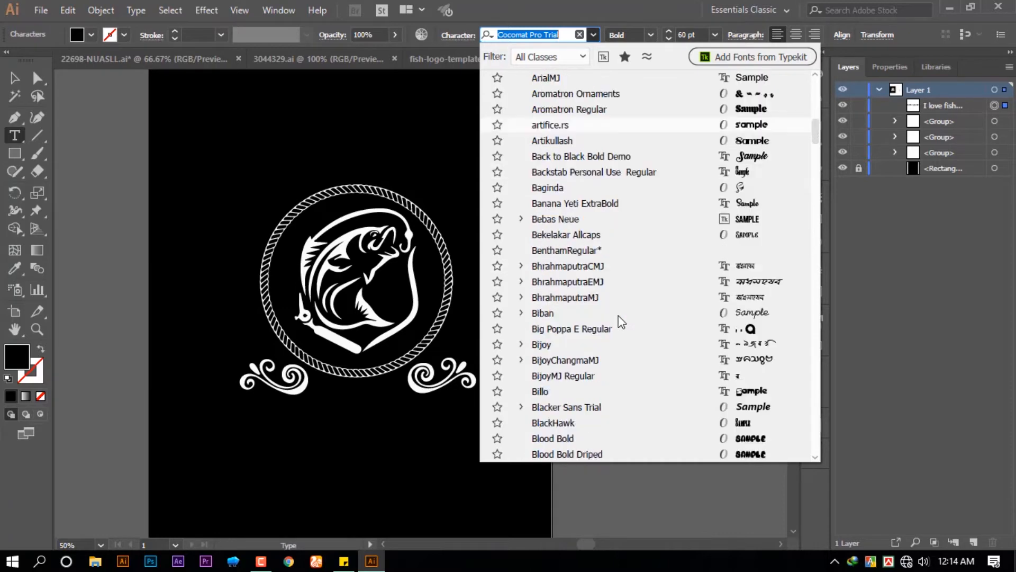
scroll(617, 313, down, 4)
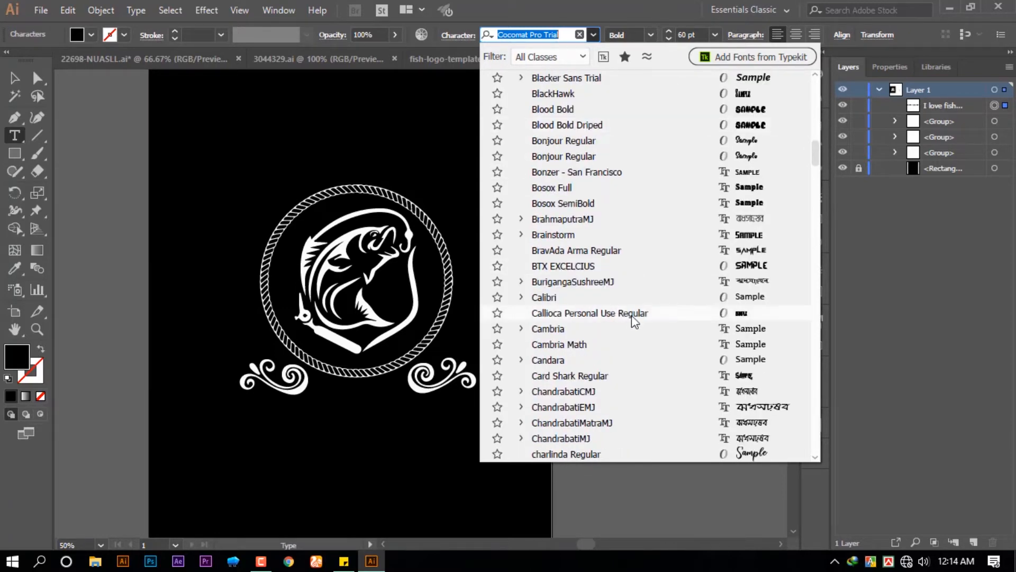
scroll(635, 323, down, 3)
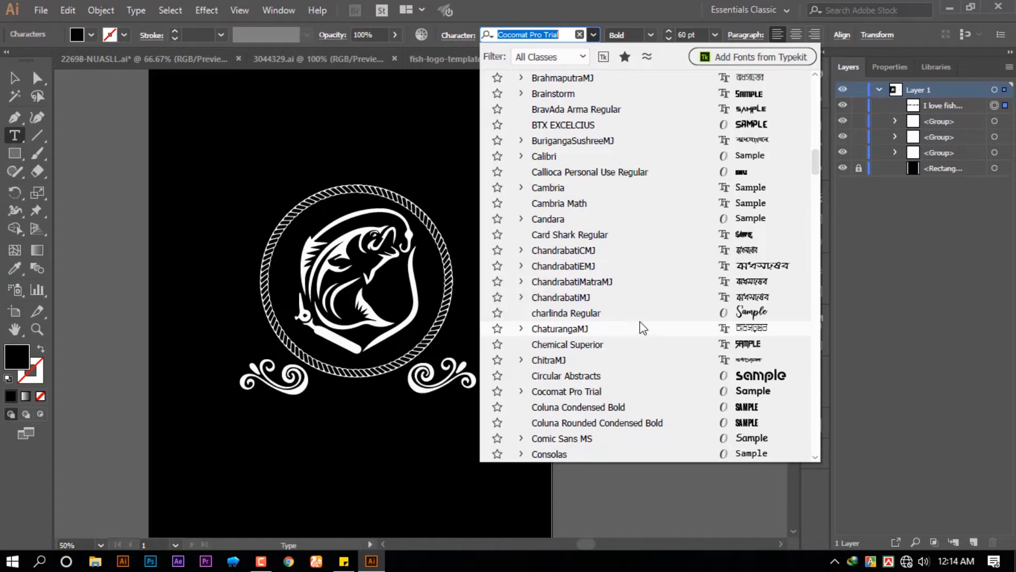
scroll(641, 331, down, 1)
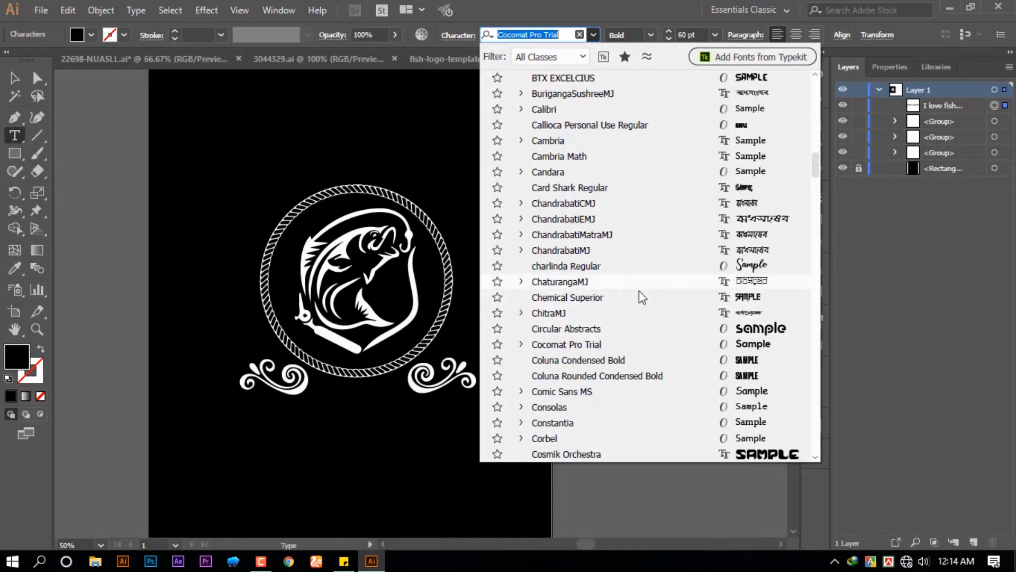
scroll(641, 294, down, 3)
scroll(684, 237, down, 2)
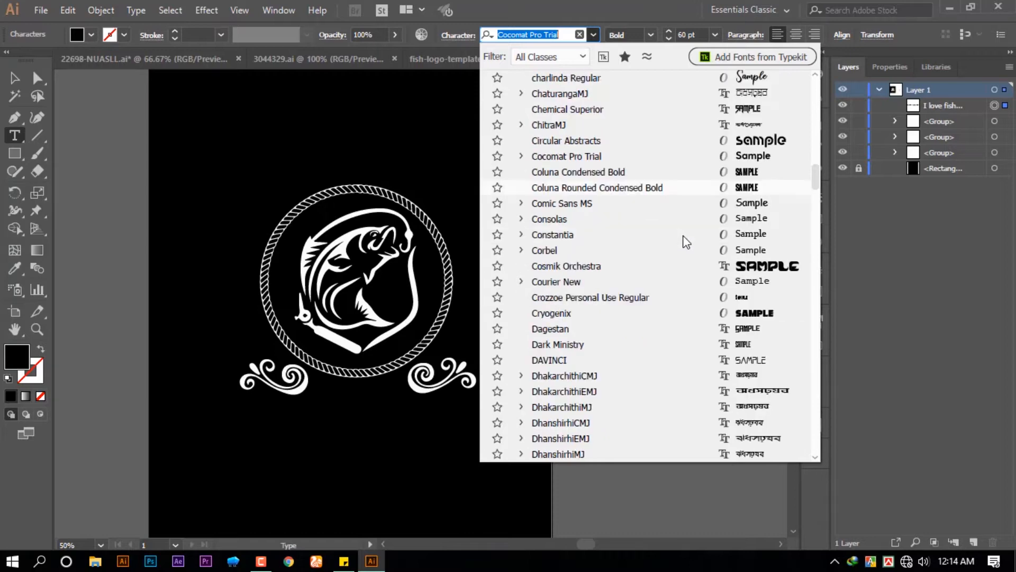
scroll(704, 292, down, 6)
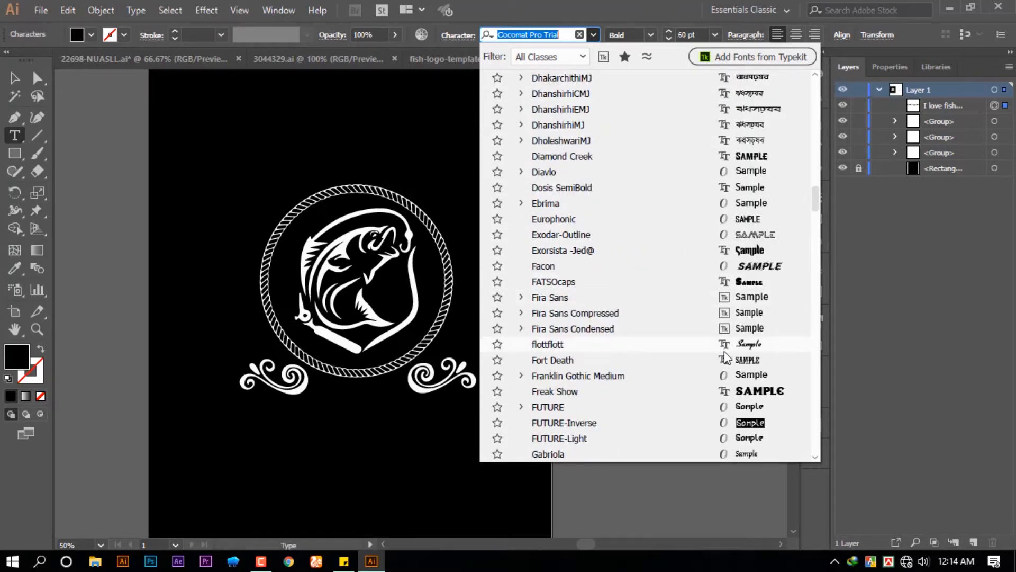
scroll(726, 350, down, 6)
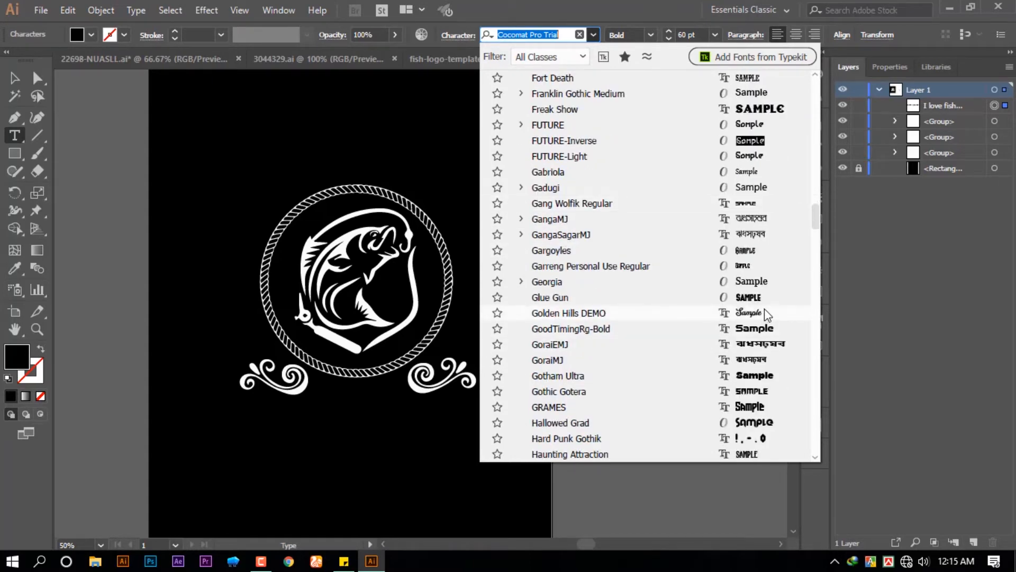
click(677, 453)
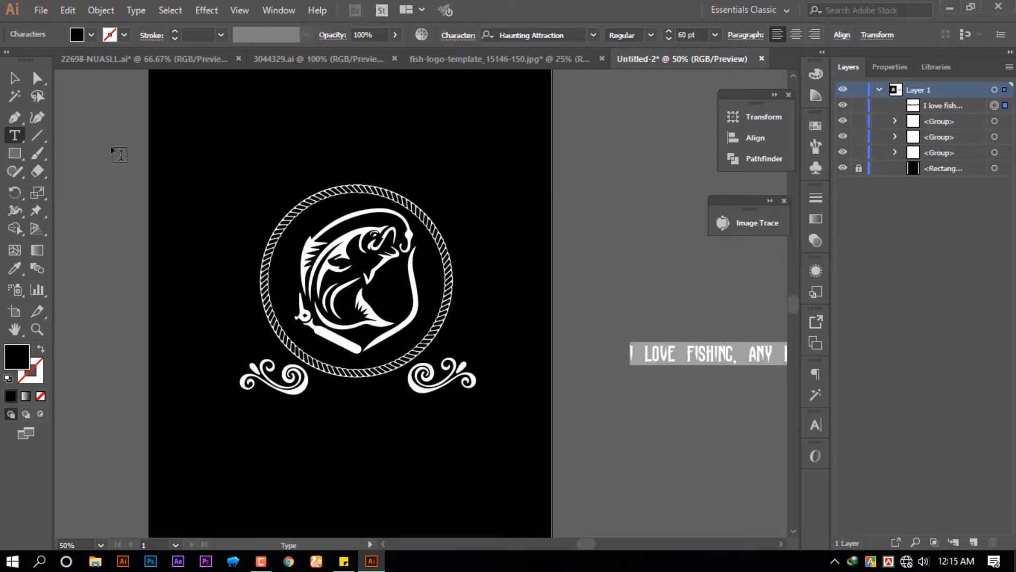
Apply the fish's white fill to the quote with the Eyedropper, move the quote higher on the pasteboard and deselect it
click(14, 77)
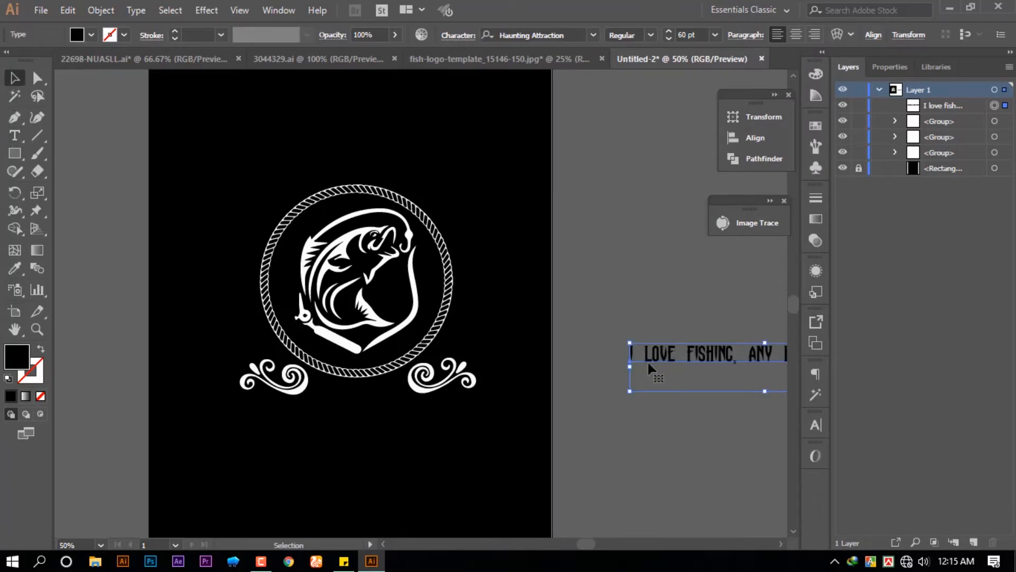
click(14, 269)
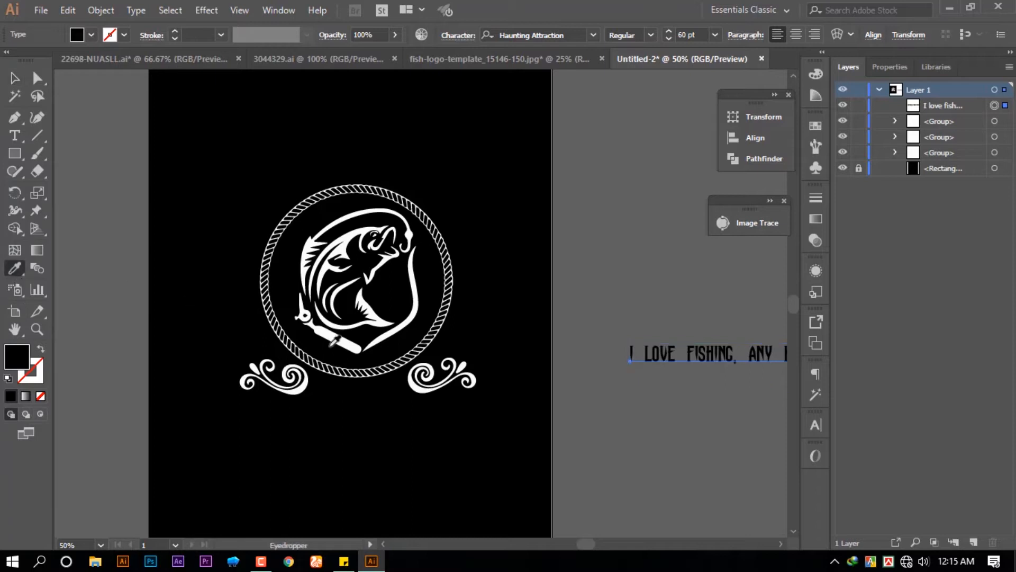
click(334, 339)
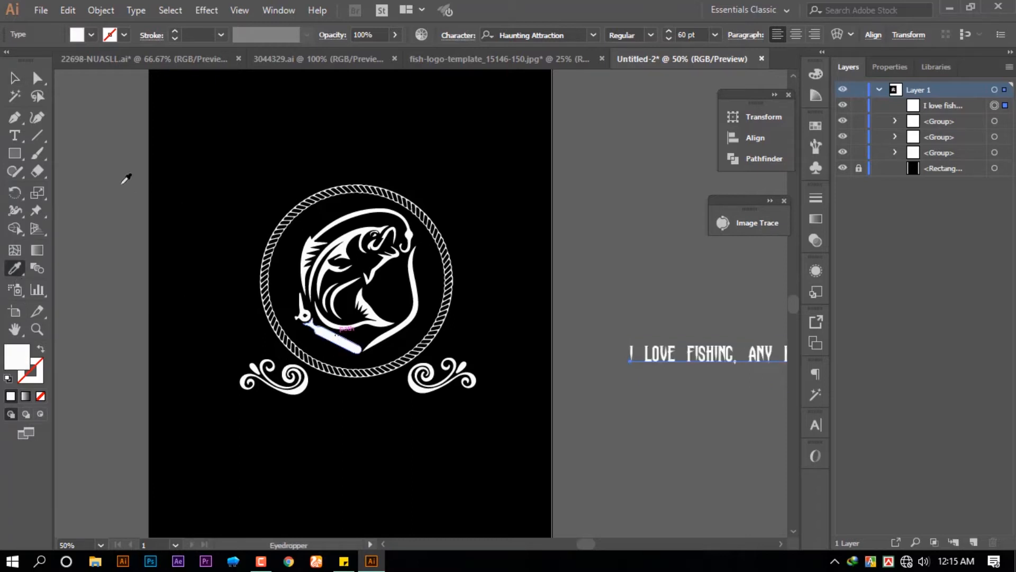
click(14, 79)
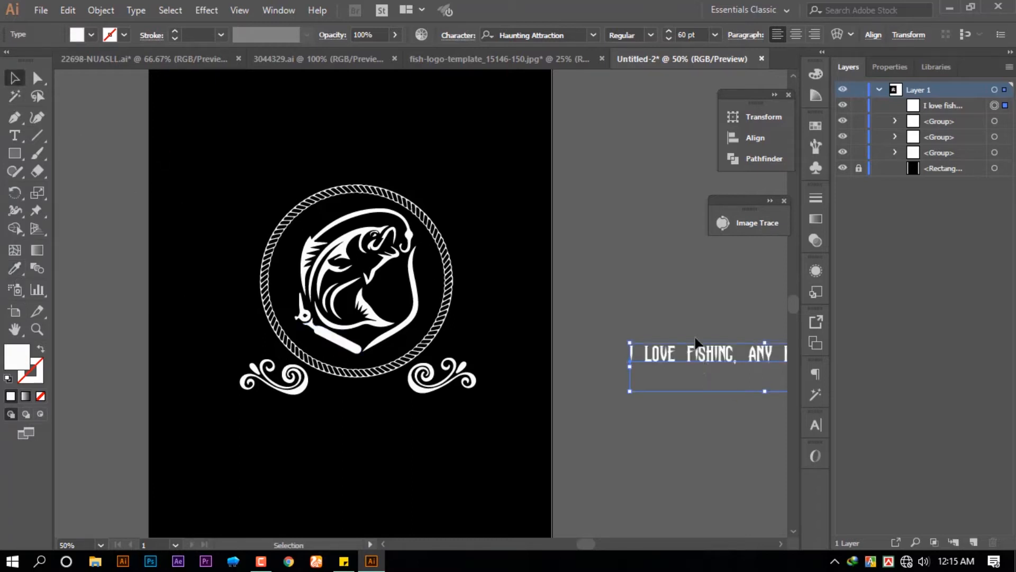
drag(705, 364, 660, 269)
click(666, 210)
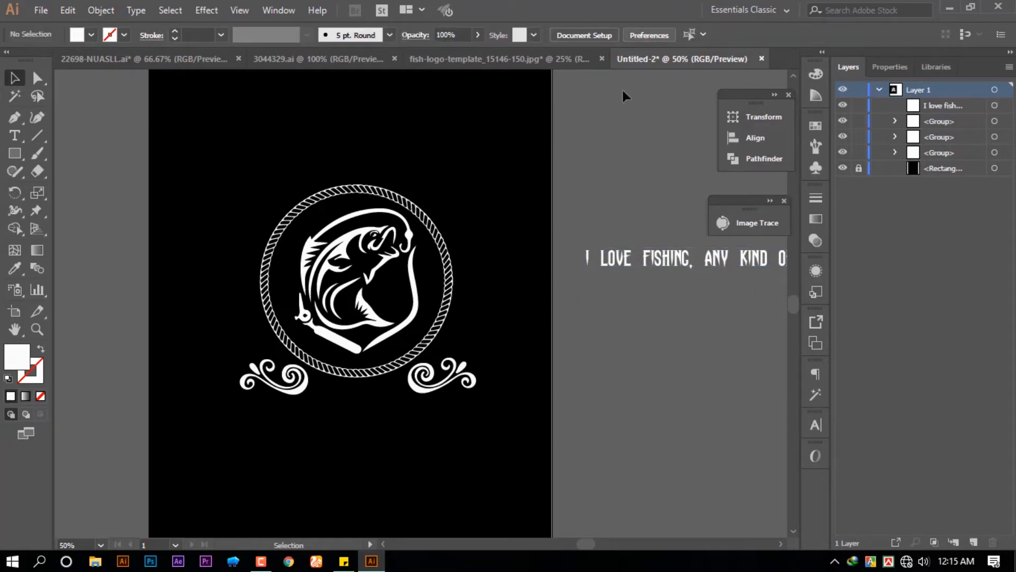
Move the white quote onto the artboard so it starts at the upper right of the rope circle
click(645, 259)
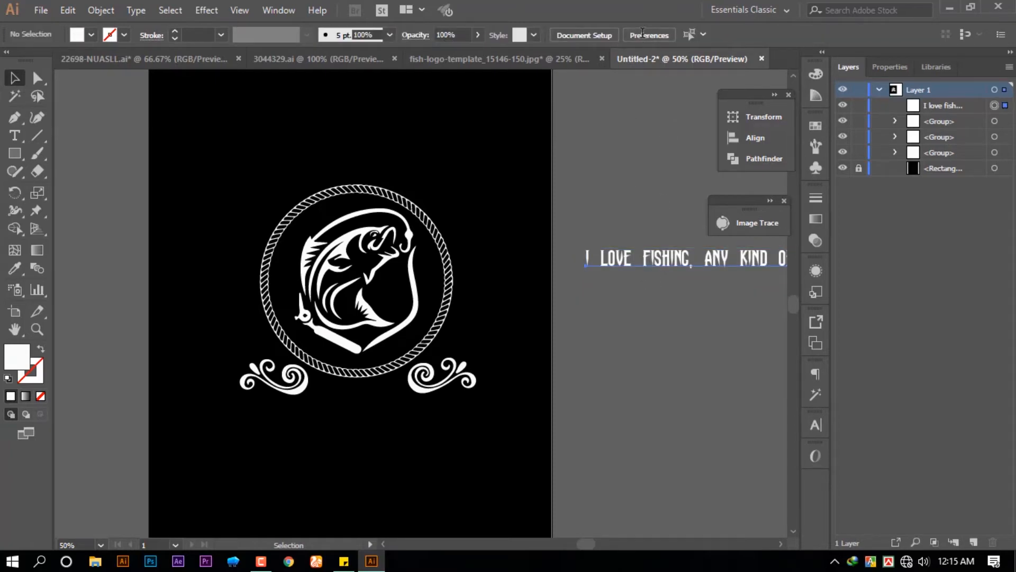
click(645, 259)
click(654, 32)
click(638, 156)
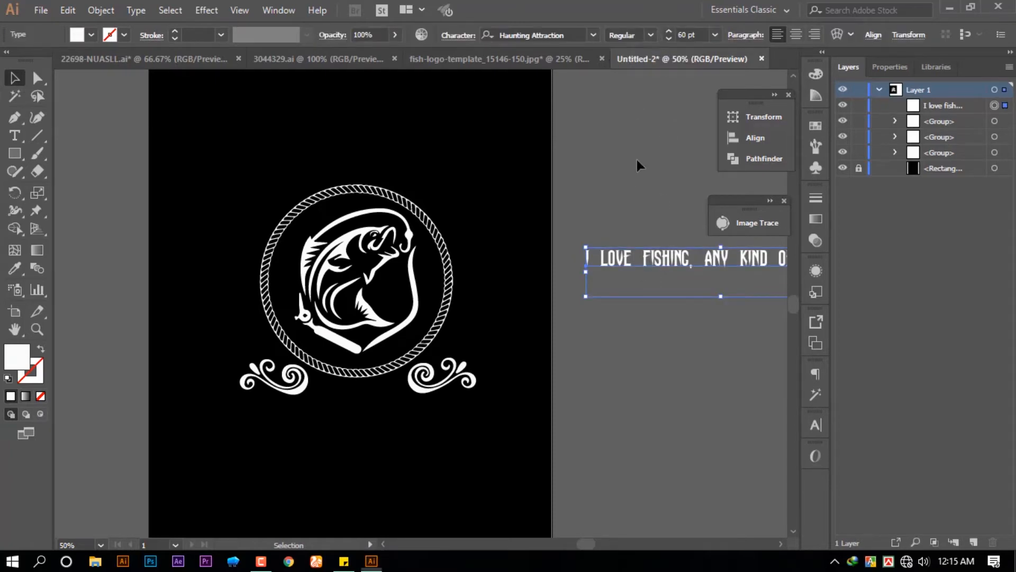
drag(644, 283, 438, 157)
click(331, 125)
click(438, 158)
drag(660, 261, 466, 166)
click(469, 161)
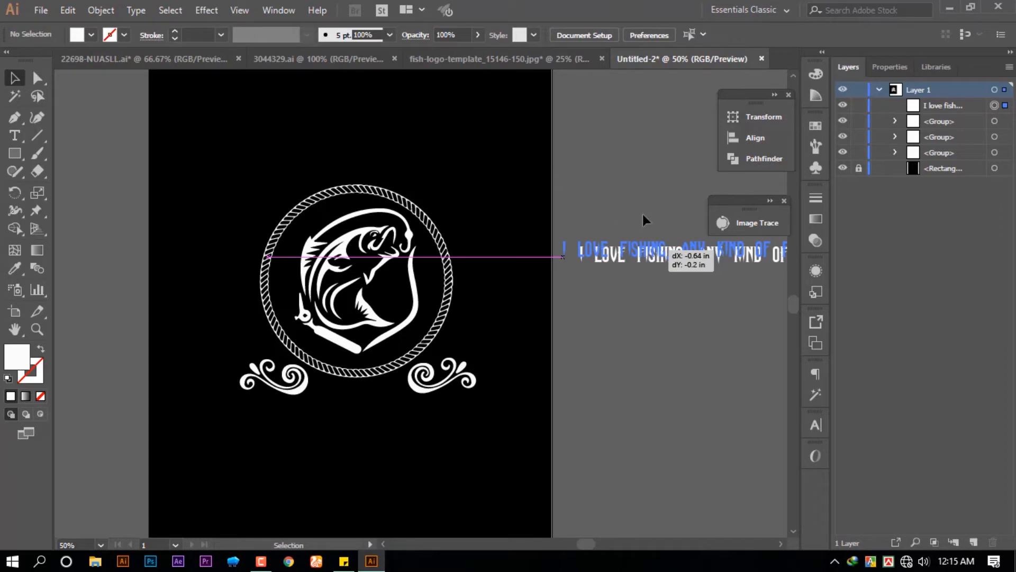
drag(494, 200, 372, 132)
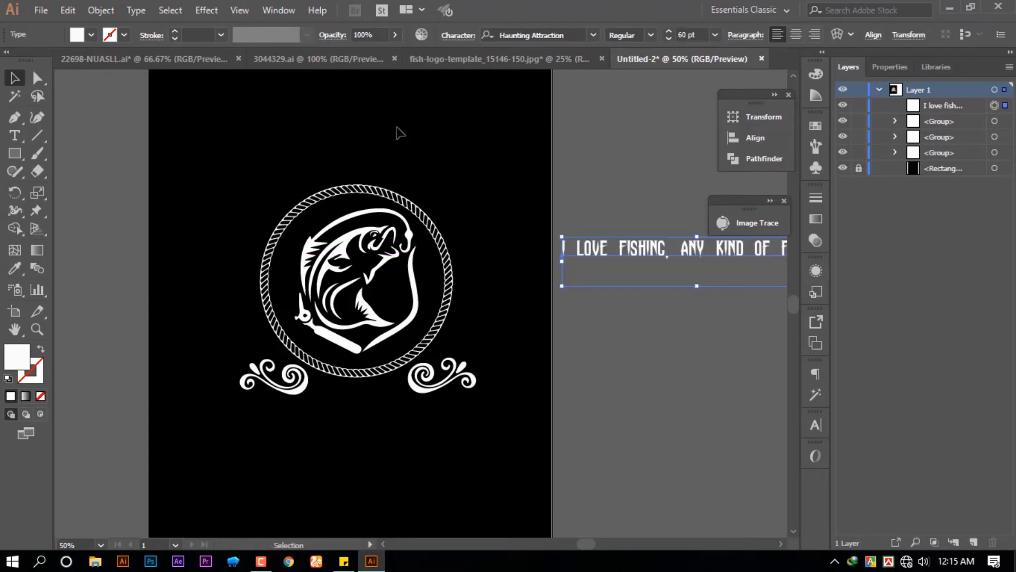
drag(639, 257, 592, 229)
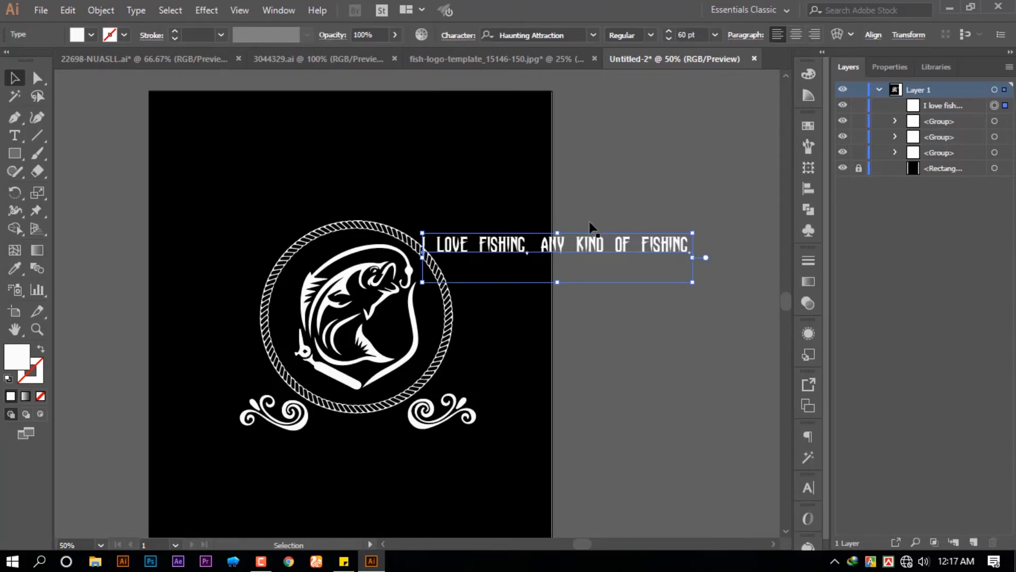
Remove the comma and "any kind of fishing." from the quote, leaving only "I love fishing"
double_click(544, 245)
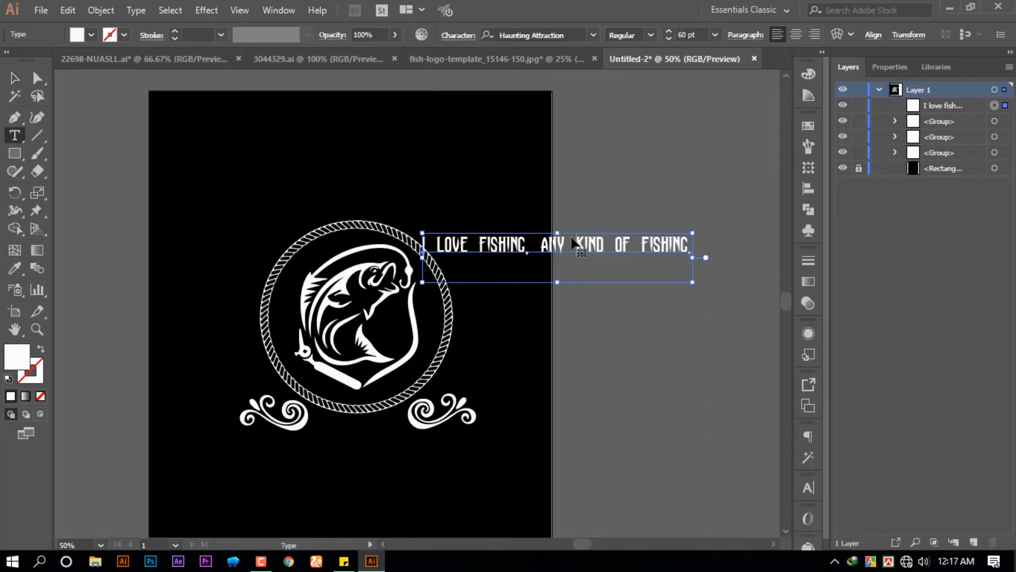
key(ctrl+a)
click(540, 244)
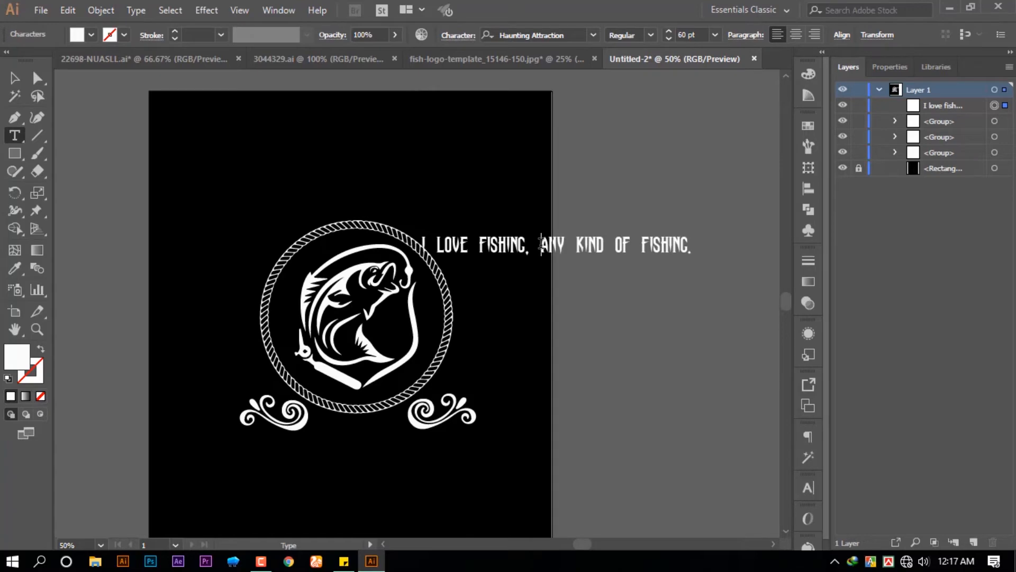
key(BackSpace)
key(BackSpace)
key(BackSpace)
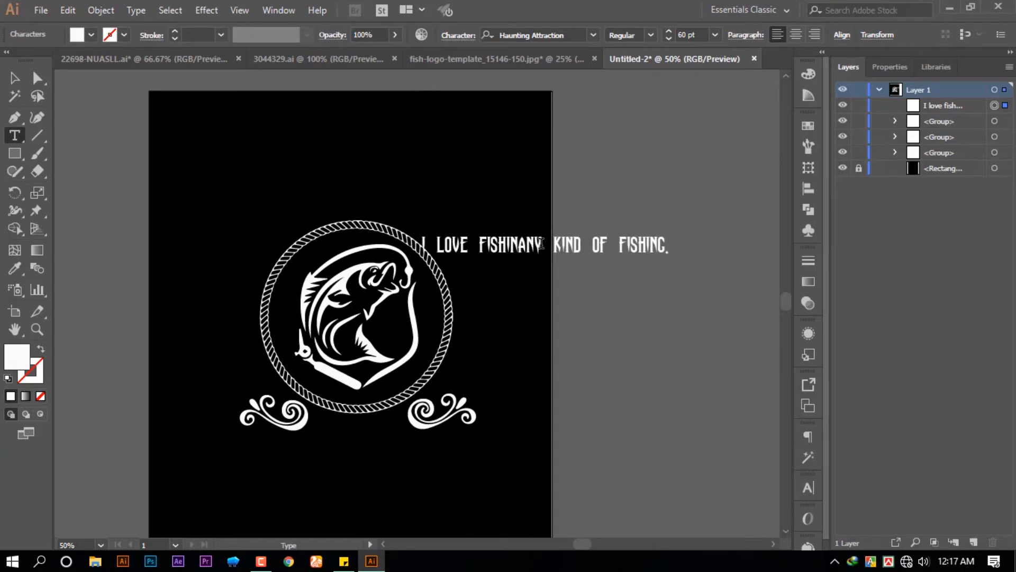
text(G)
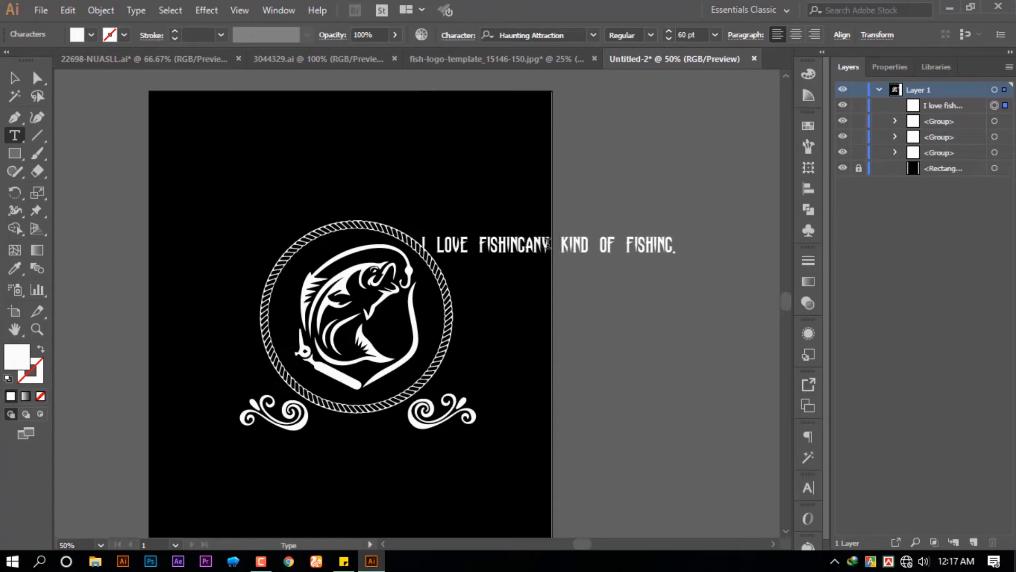
shift+click(702, 243)
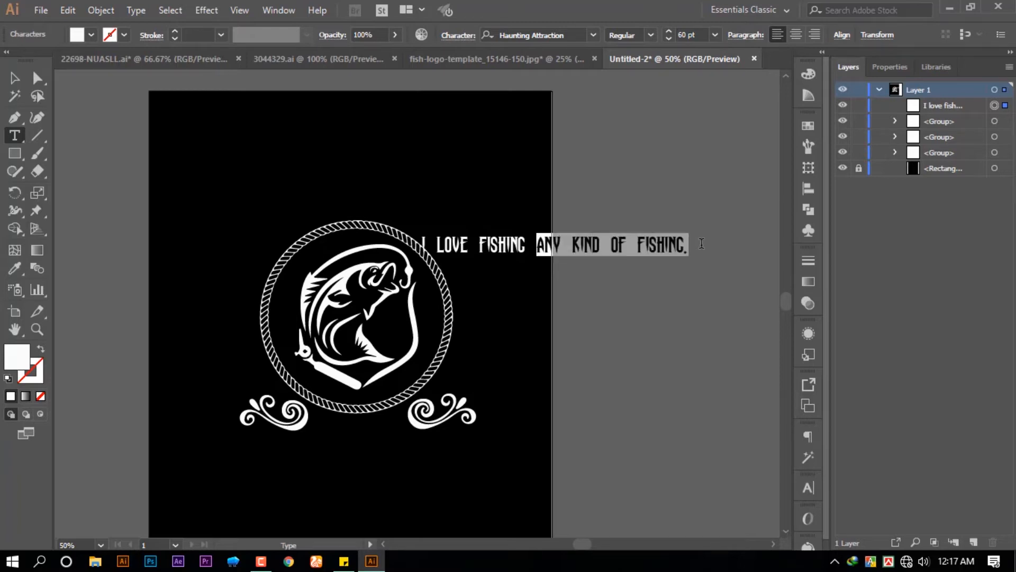
key(BackSpace)
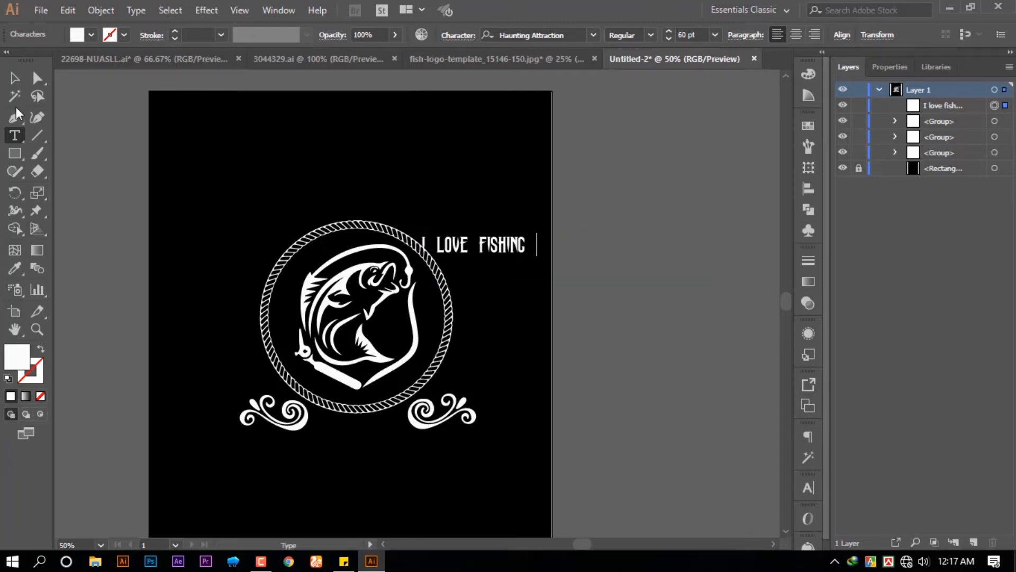
click(14, 78)
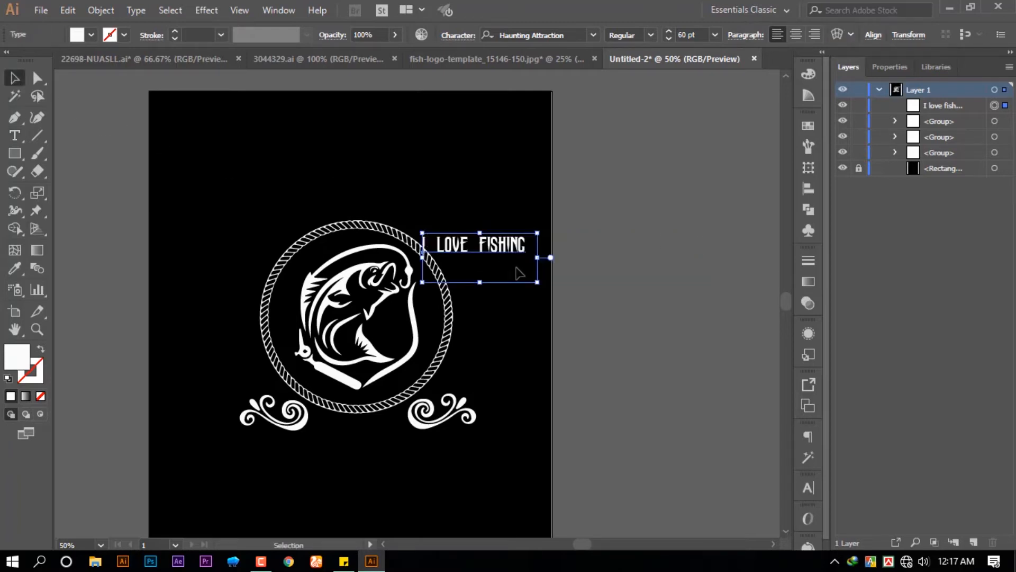
Scale the "I love fishing" line up to about 137 pt and place it above the rope circle
drag(603, 322, 699, 364)
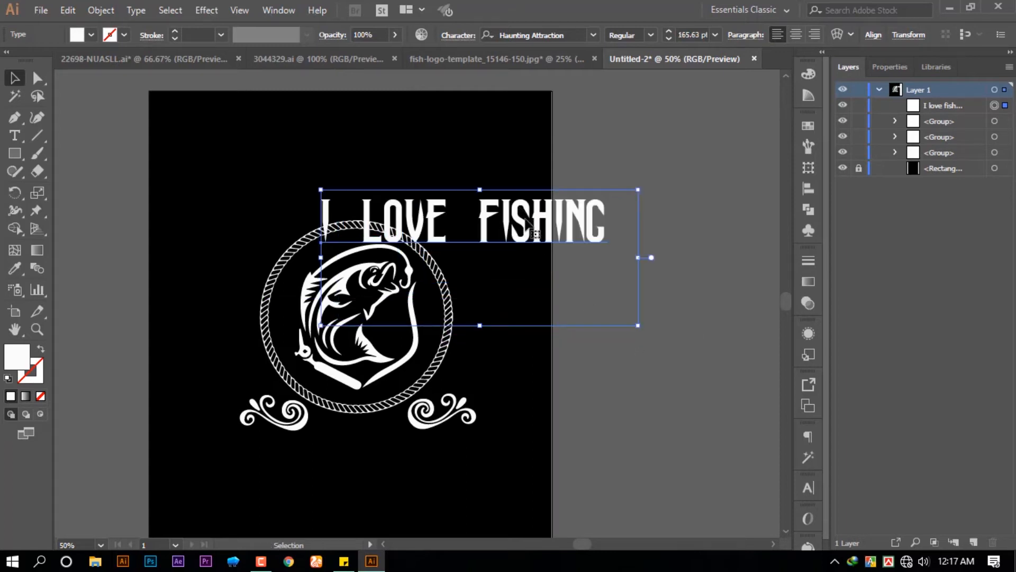
drag(526, 223, 408, 183)
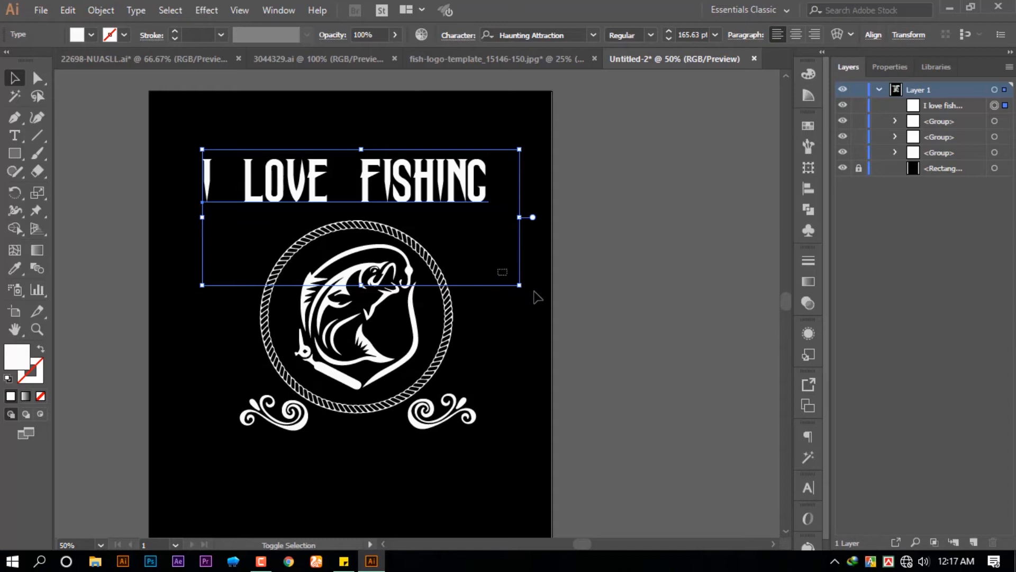
drag(520, 285, 494, 263)
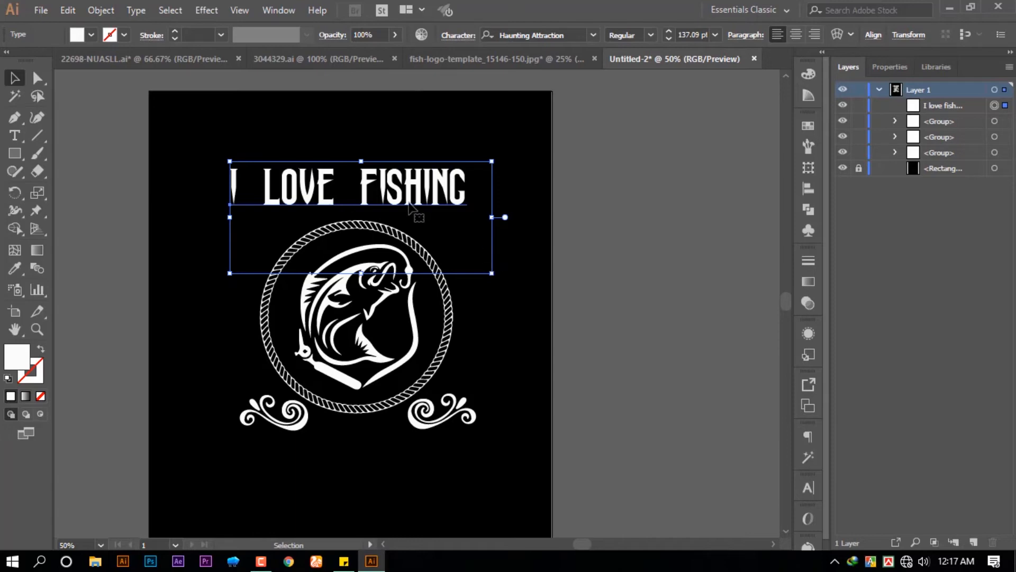
Duplicate the "I love fishing" line below the swirls and replace the copy's text with "any kind of fishing." at 60 pt
drag(410, 246, 417, 456)
key(ctrl+z)
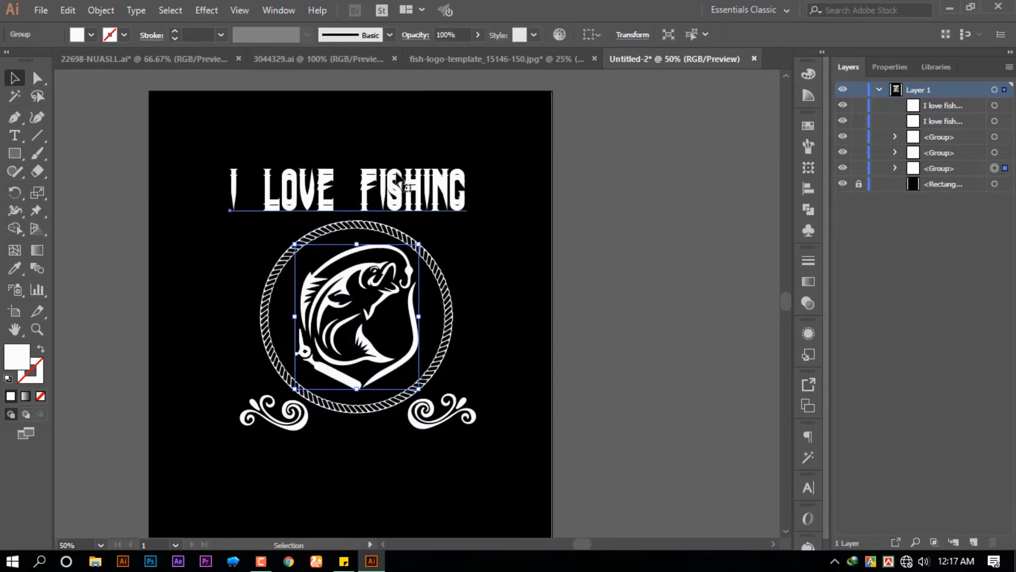
click(402, 185)
drag(402, 242, 412, 469)
double_click(412, 469)
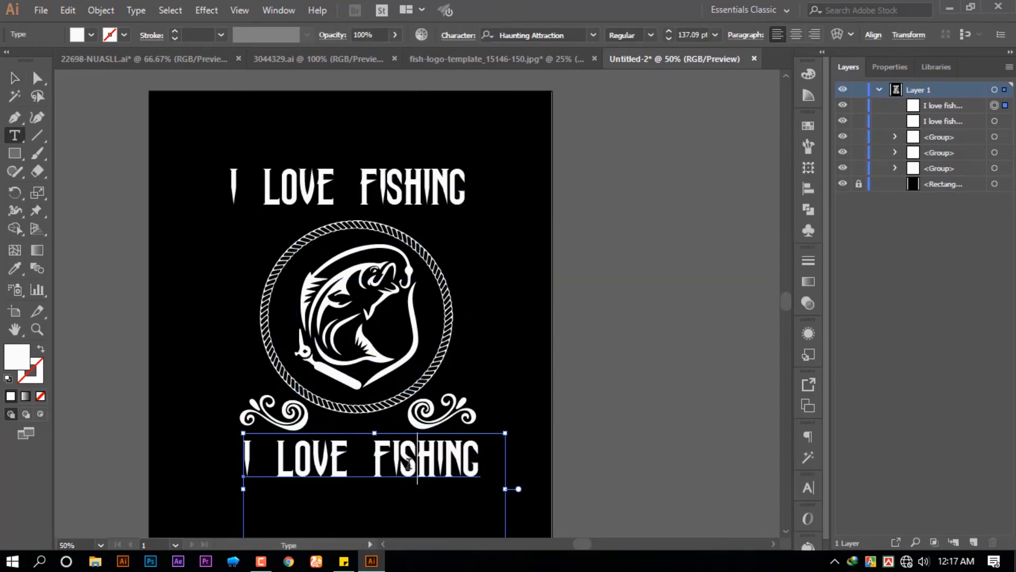
key(ctrl+a)
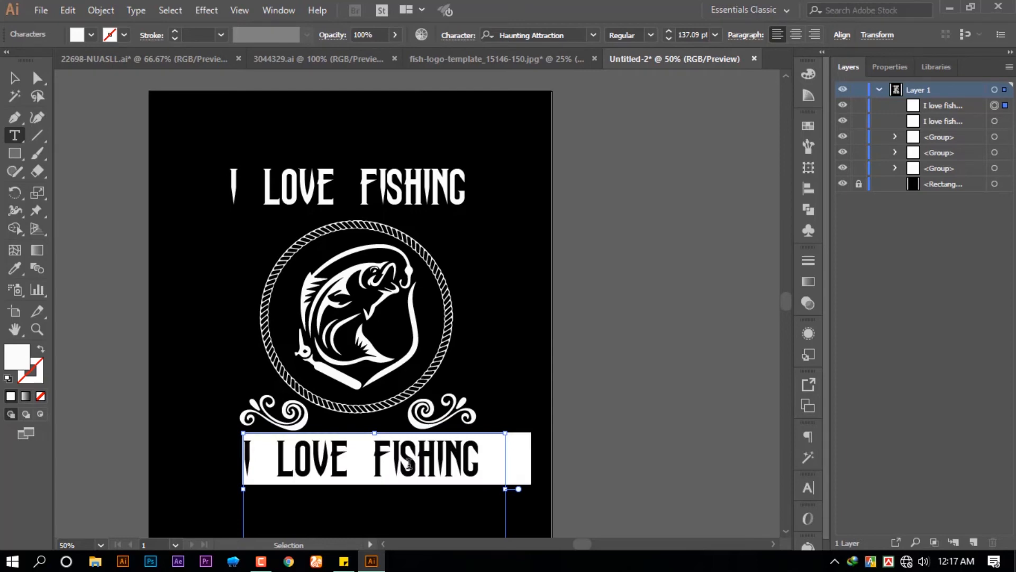
text(any kind of fishing.)
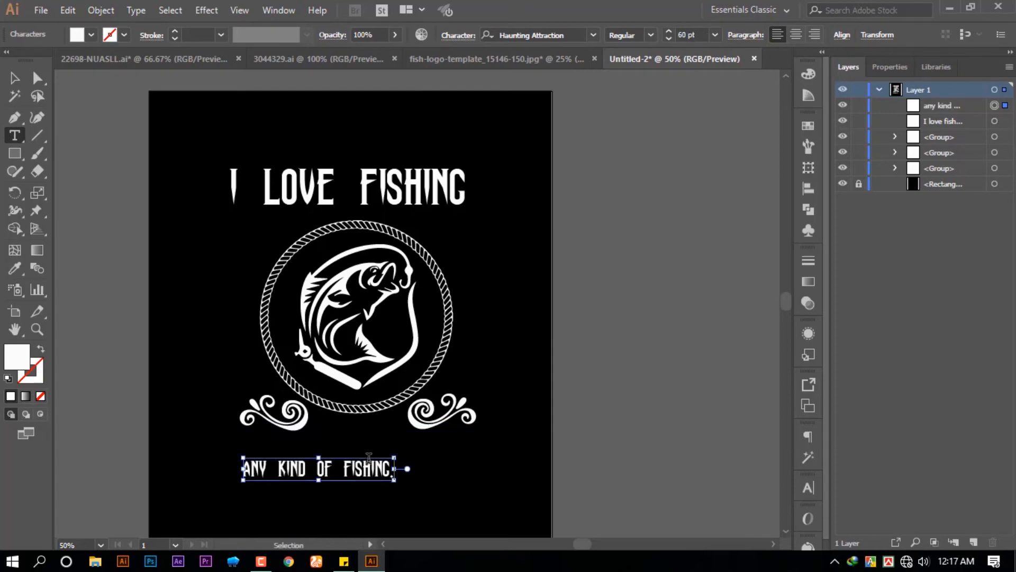
Remove the period after "any kind of fishing" and enlarge the line to about 78 pt beneath the swirls
text(a)
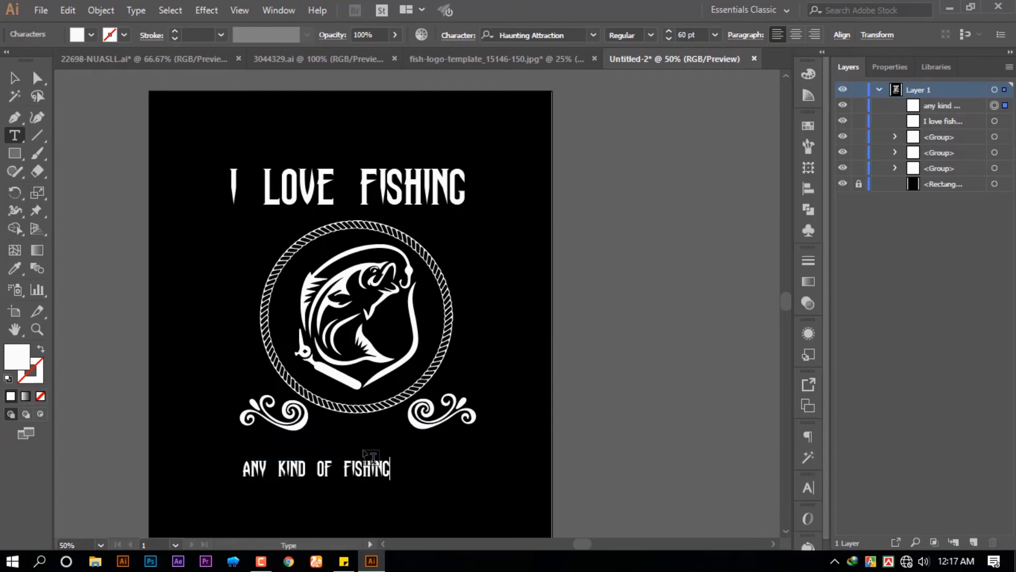
click(14, 78)
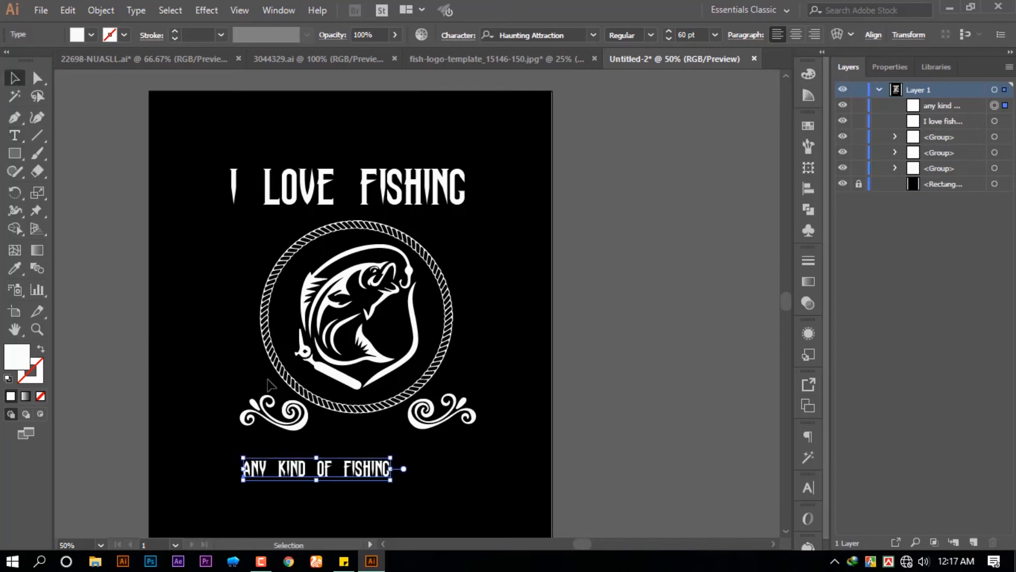
drag(362, 473, 462, 486)
key(alt+shift)
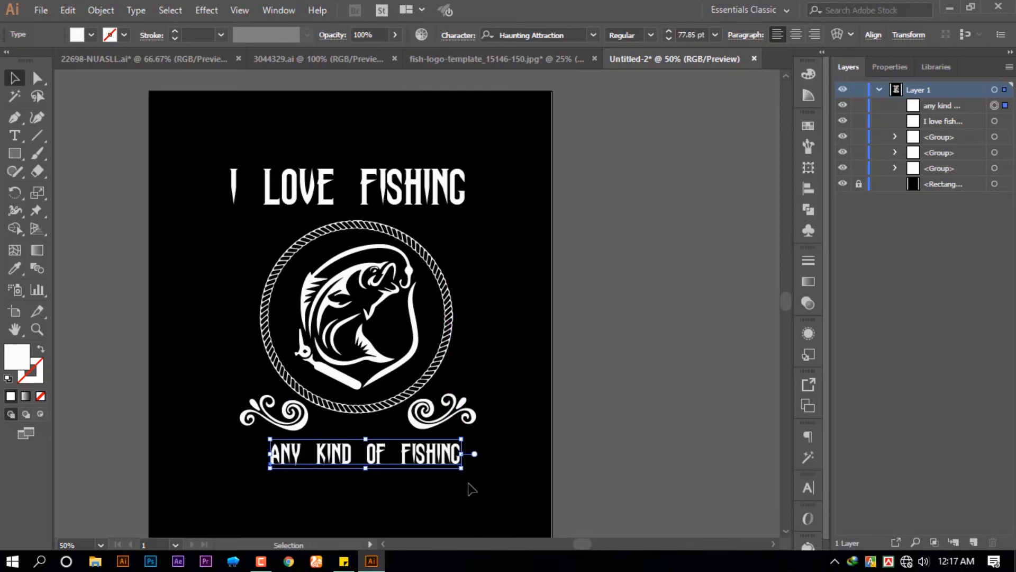
Align the "I love fishing" and "any kind of fishing" lines to each other by their horizontal centers
shift+click(401, 190)
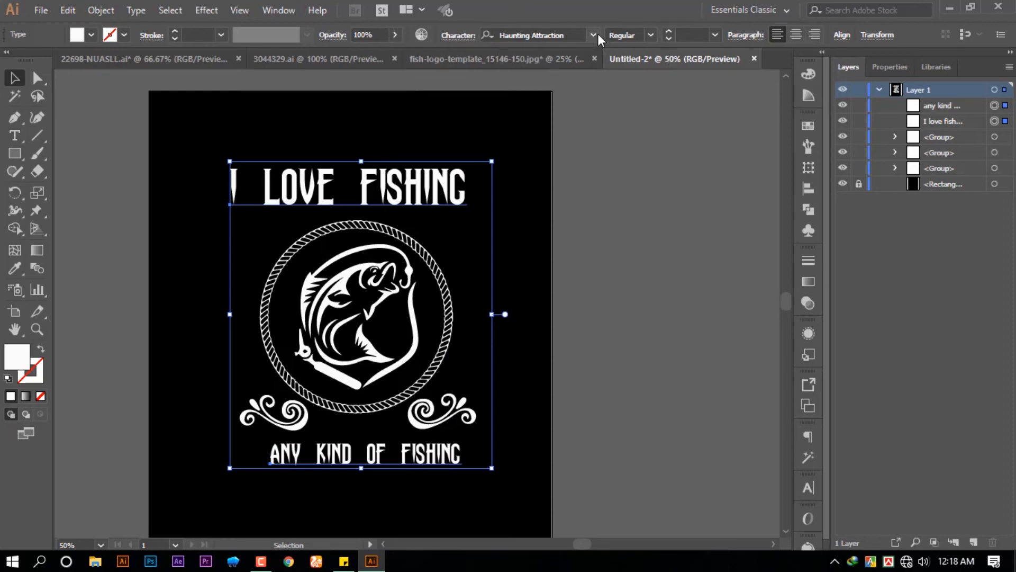
click(846, 35)
click(719, 70)
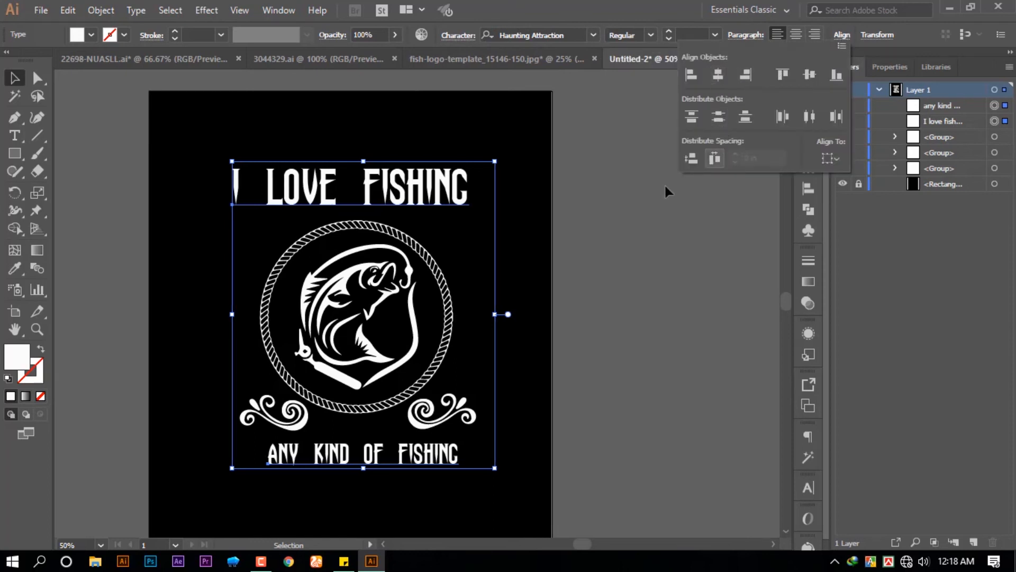
click(623, 208)
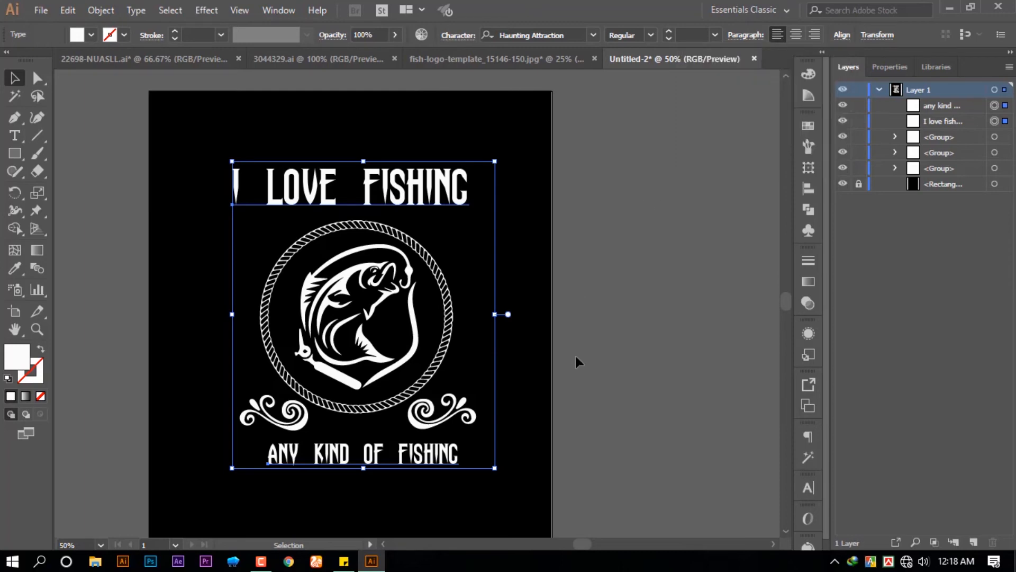
click(595, 390)
Nudge the "any kind of fishing" line up until it sits just below the swirls
click(440, 454)
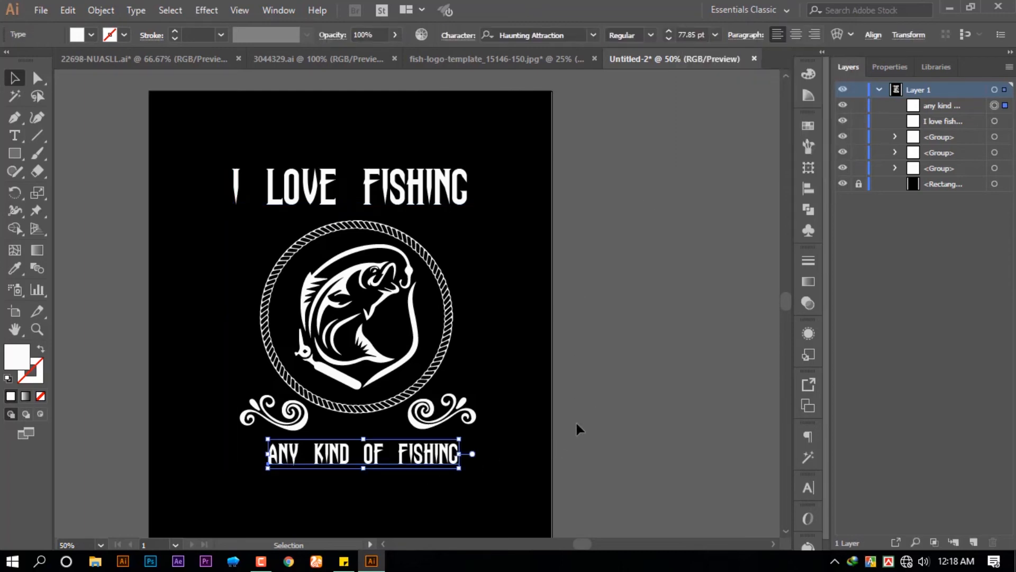
key(Up)
key(Up)
key(Up)
key(Up)
key(Up)
key(Up)
key(Up)
key(Up)
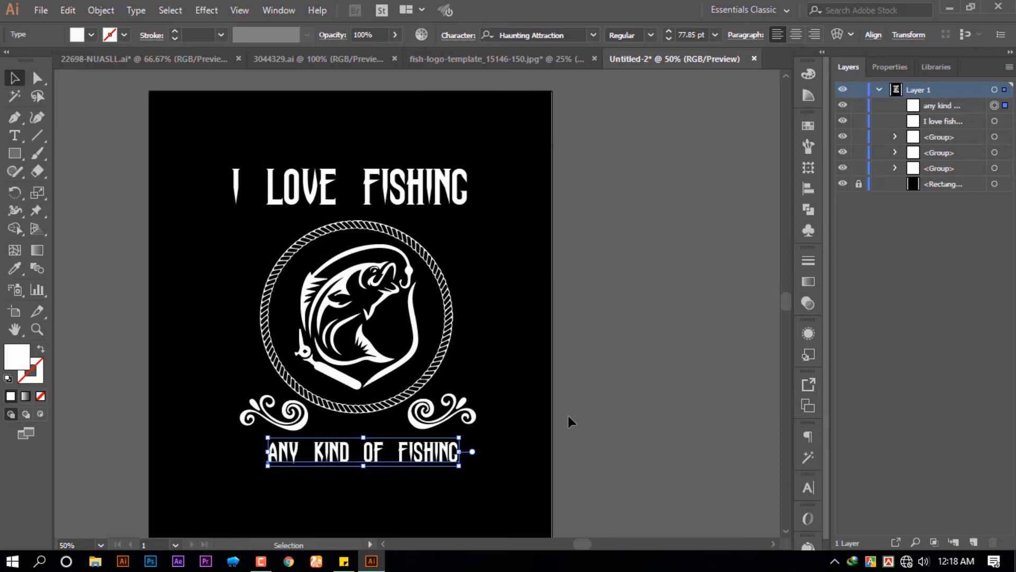
key(Up)
key(Up)
key(Up)
key(Up)
key(Up)
key(Up)
key(Up)
key(Up)
key(Up)
key(Up)
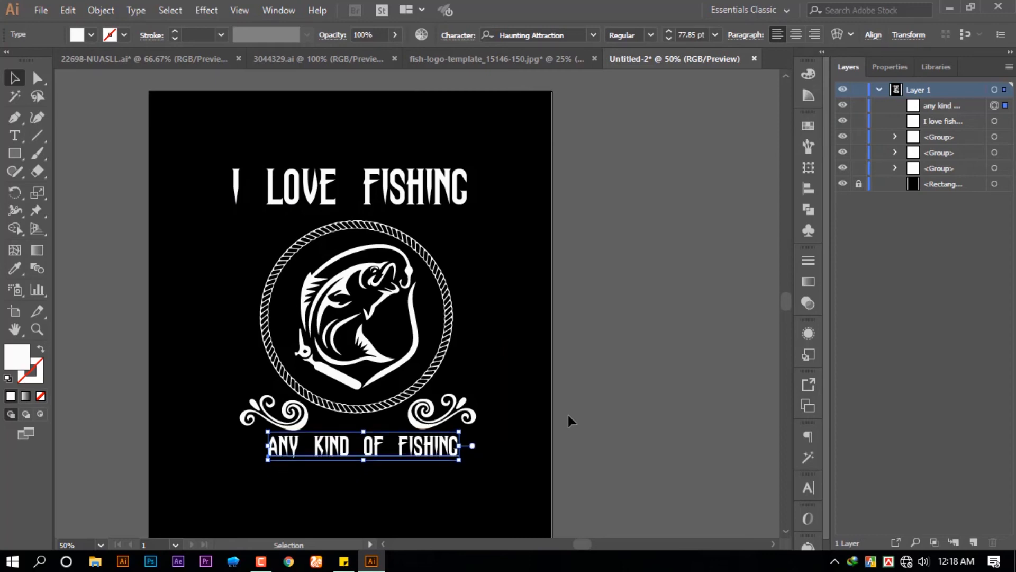
Nudge the "I love fishing" line down closer to the top of the rope circle
click(443, 225)
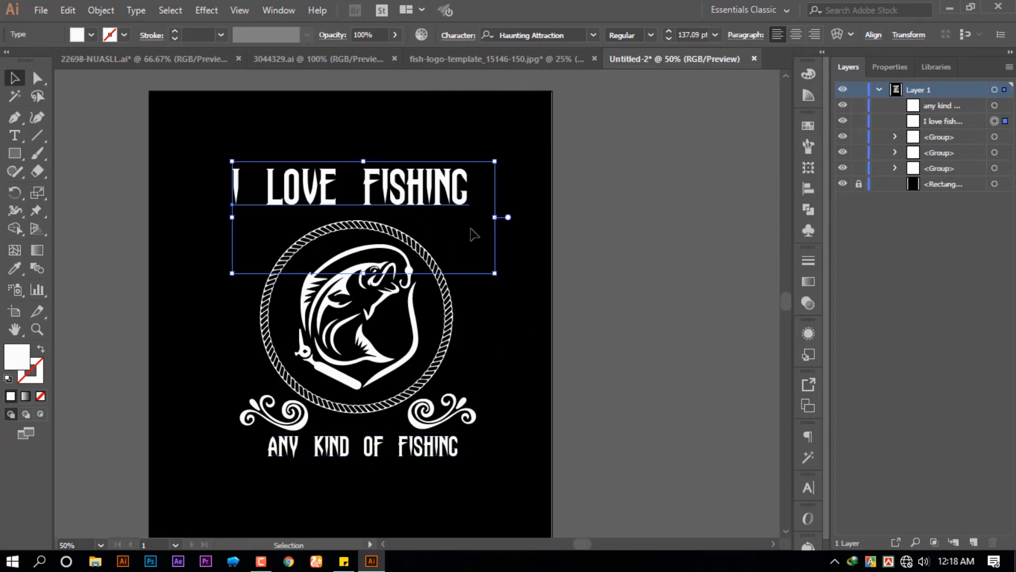
key(Down)
key(Down)
key(Down)
key(Down)
key(Down)
key(Down)
key(Down)
key(Down)
key(Down)
key(Down)
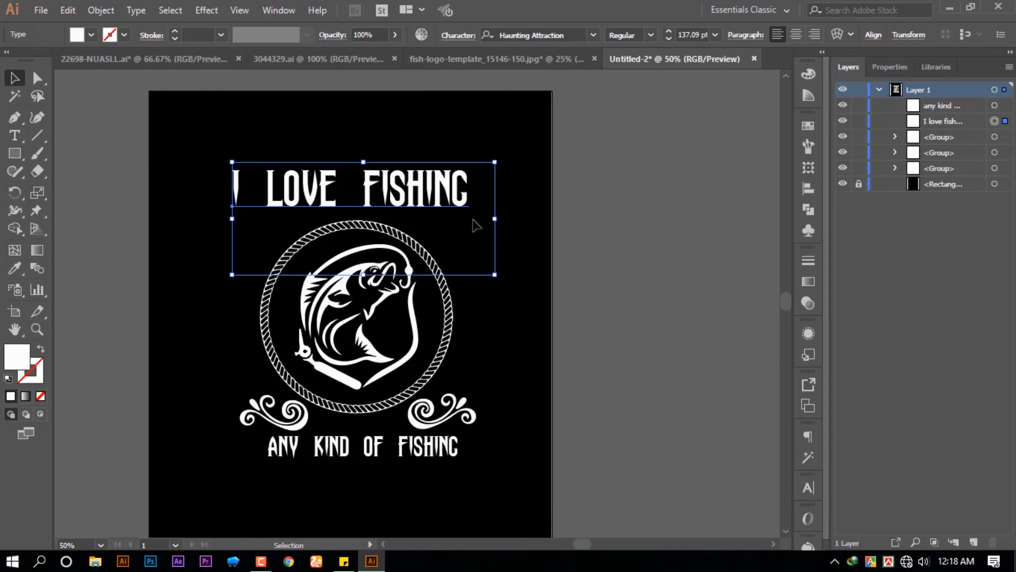
Group the rope circle, the fish emblem and the two swirls into one object
click(453, 343)
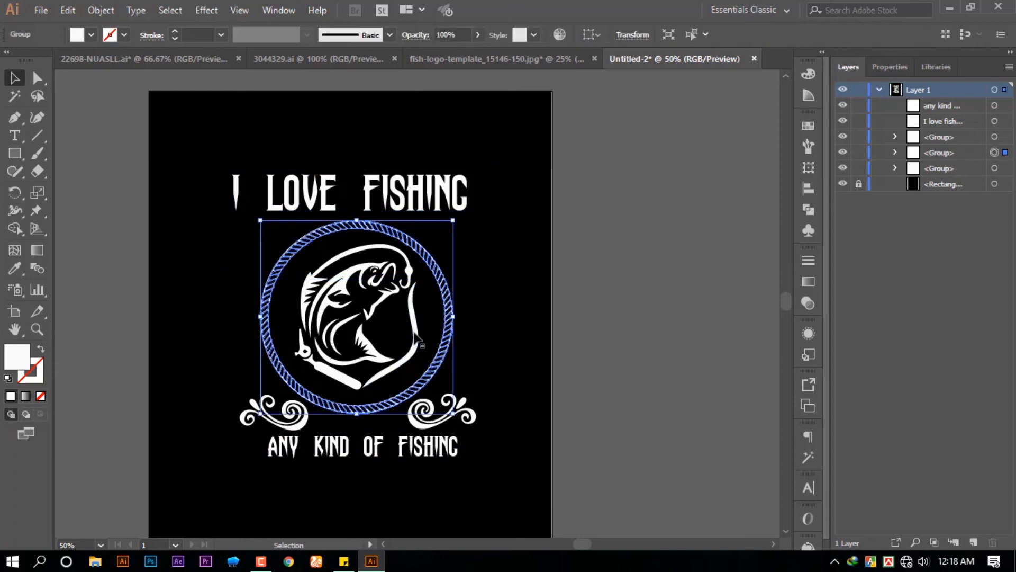
shift+click(376, 319)
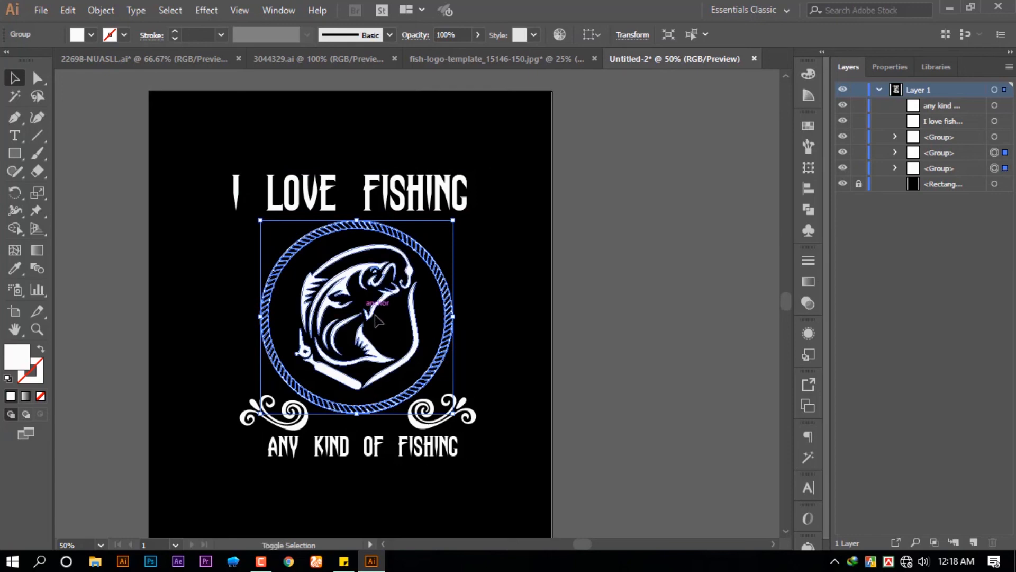
shift+click(438, 420)
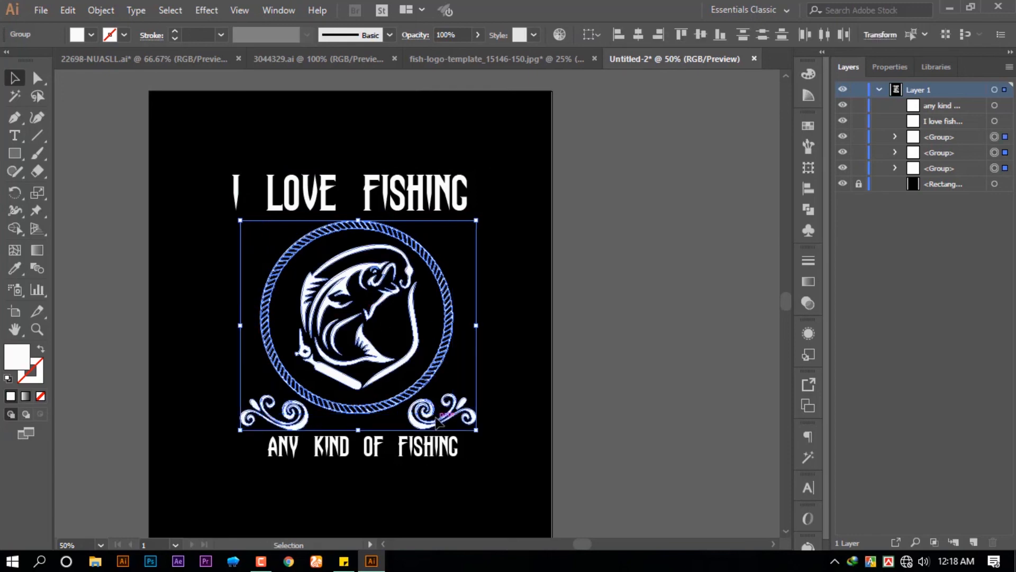
right_click(410, 393)
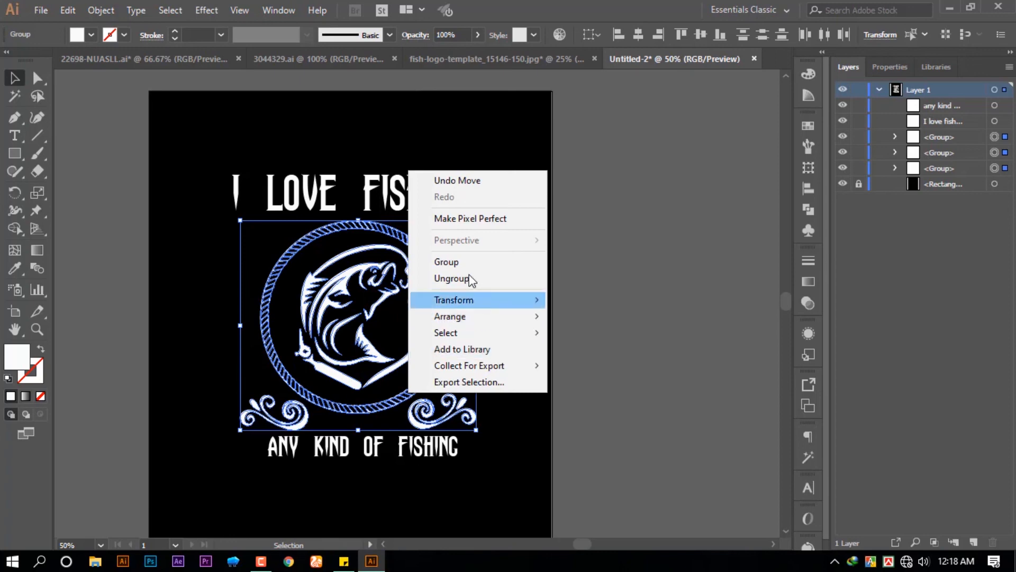
click(470, 265)
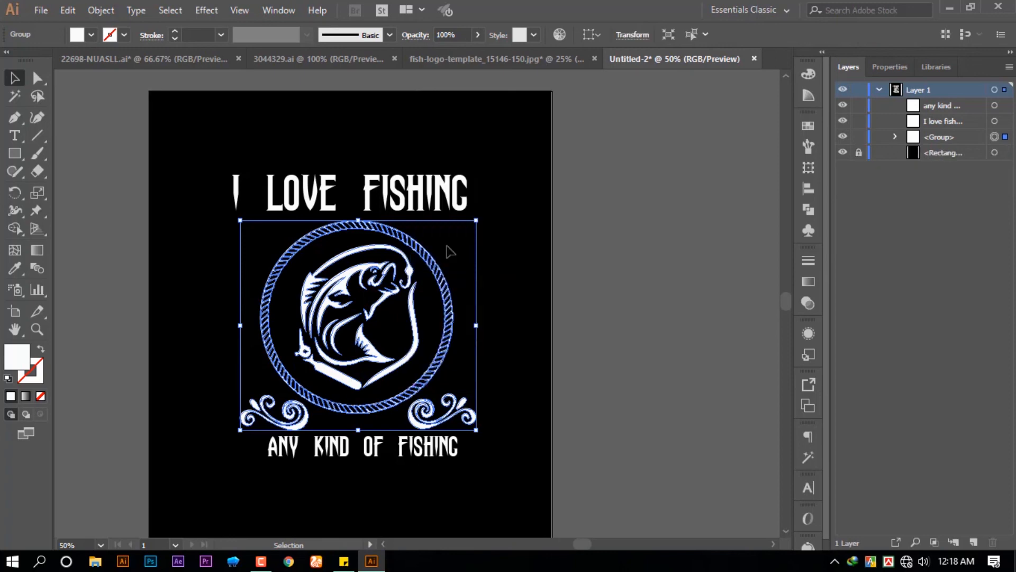
Center the emblem group and both text lines horizontally on each other, and deselect everything
shift+click(394, 195)
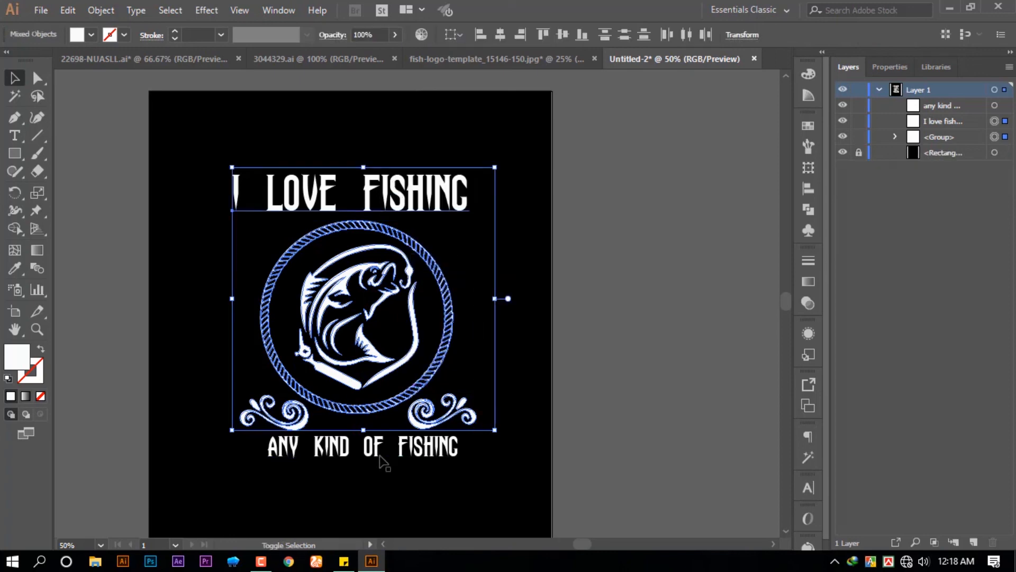
shift+click(386, 455)
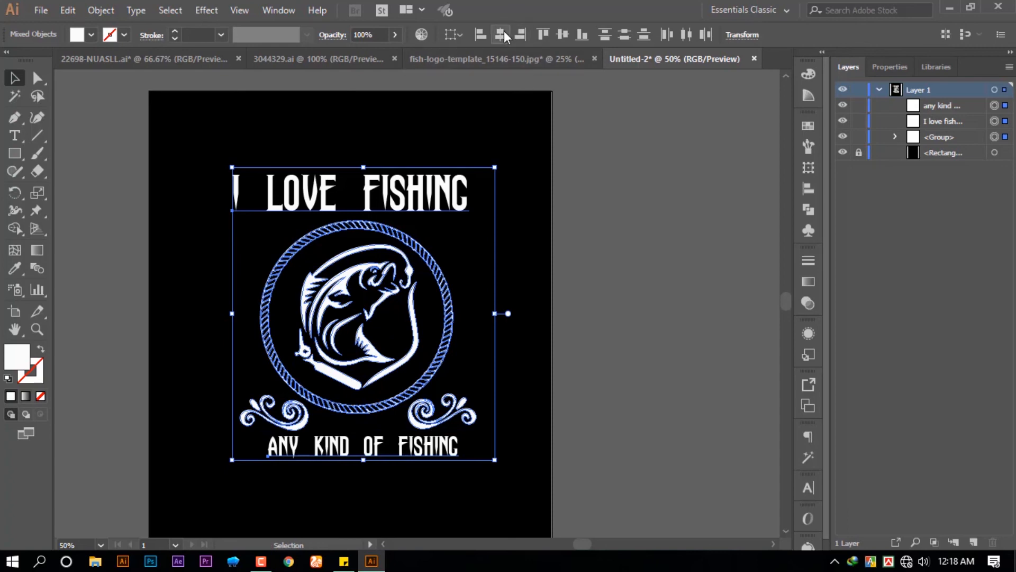
click(503, 34)
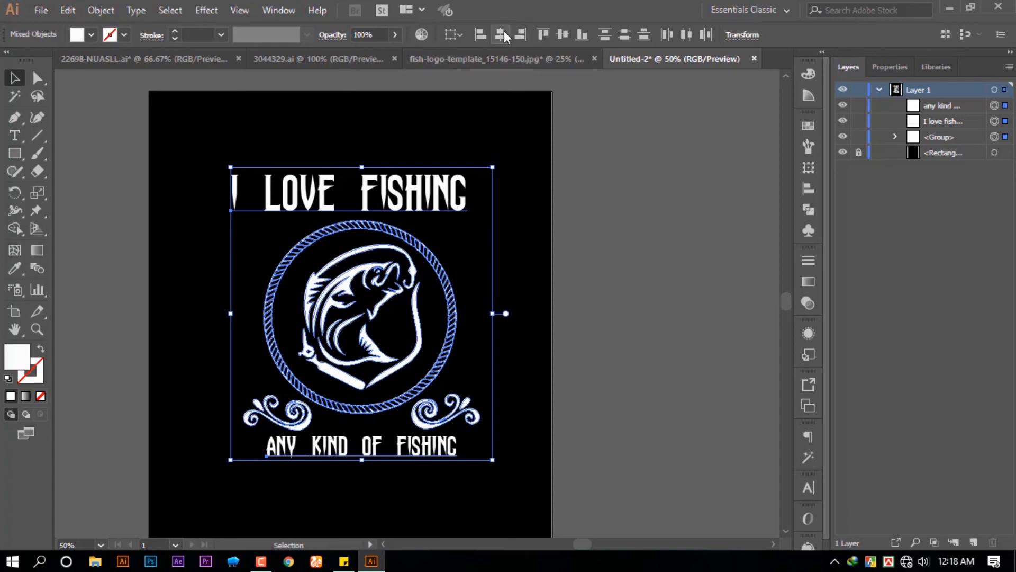
click(612, 145)
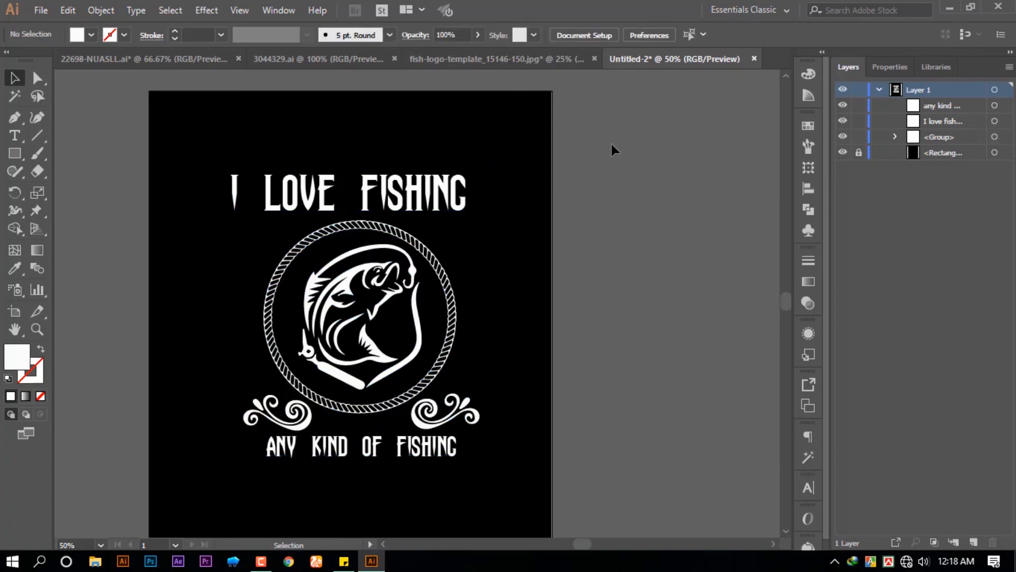